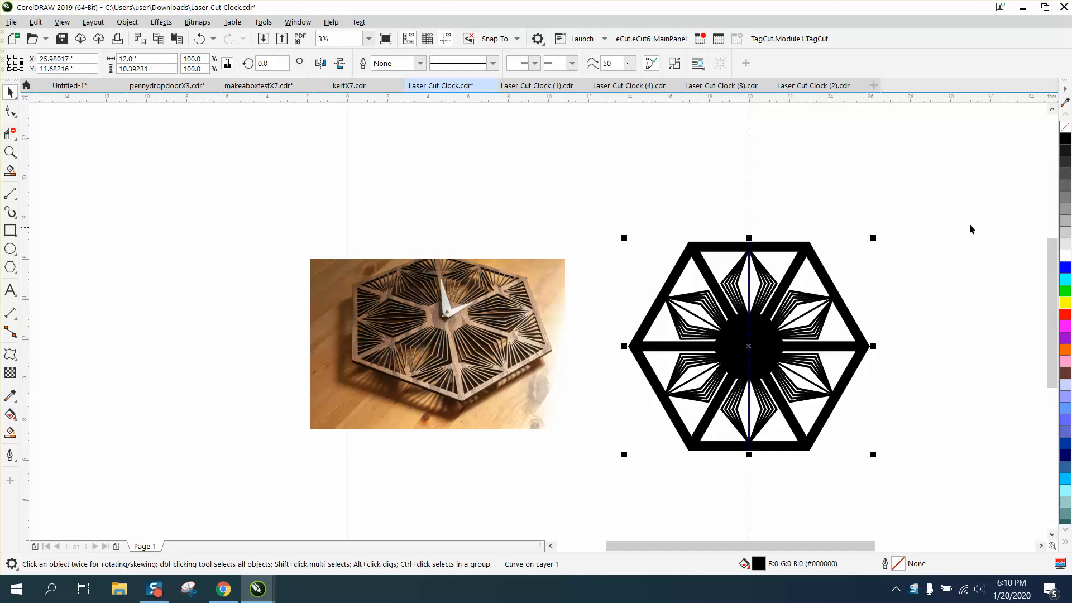
# - Remove the black fill from the hexagonal clock design and give it a red hairline outline
pyautogui.click(1067, 127)
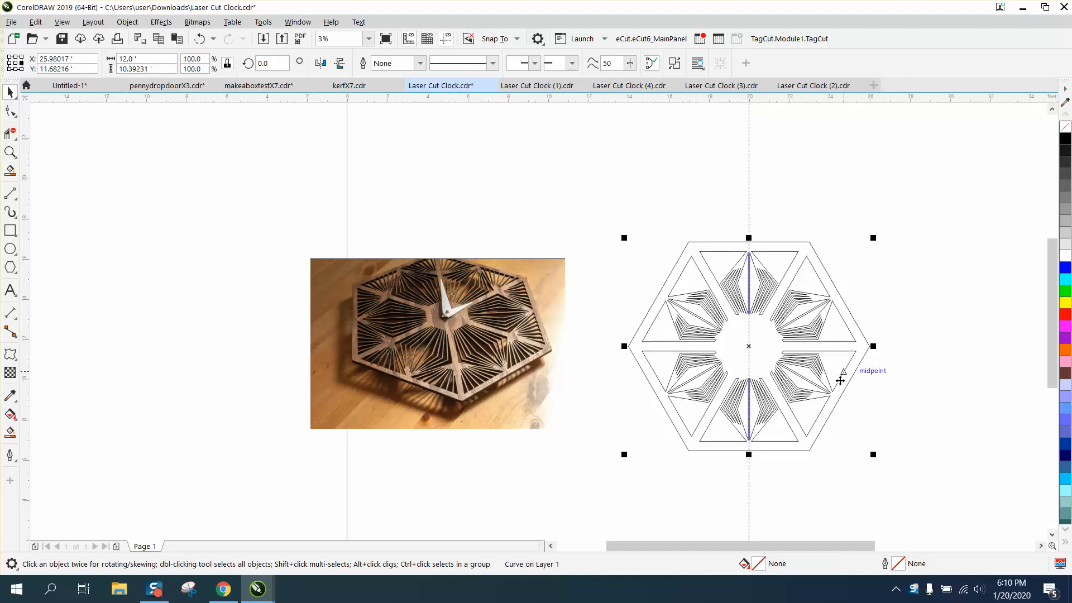
pyautogui.rightClick(1065, 315)
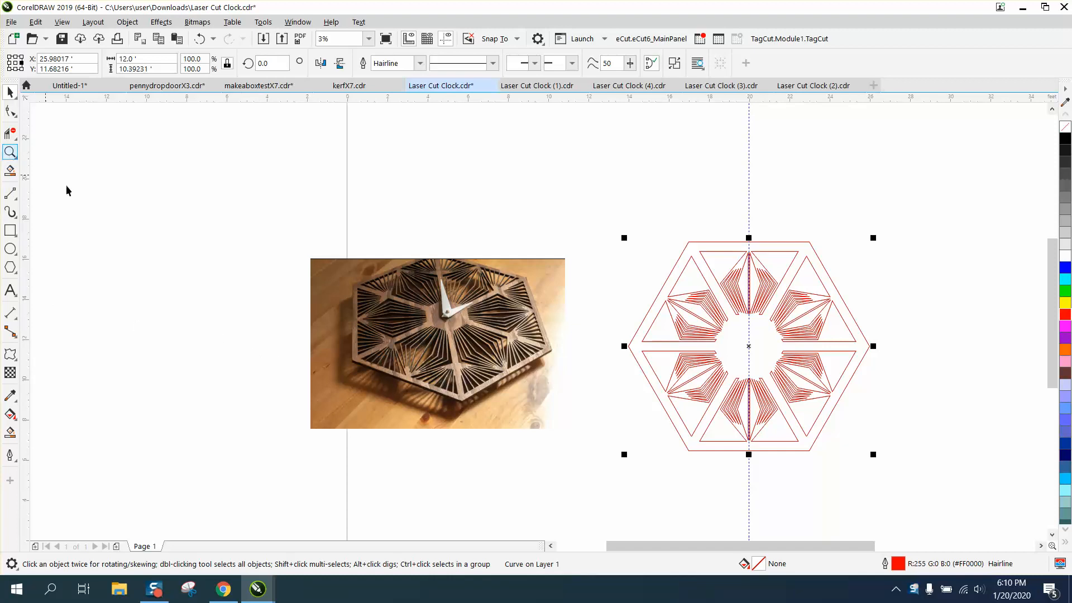
# - Examine the slotted triangles in the reference clock photo and compare them with the triangles in the outlined design
pyautogui.click(10, 152)
pyautogui.moveTo(418, 354); pyautogui.dragTo(541, 419)
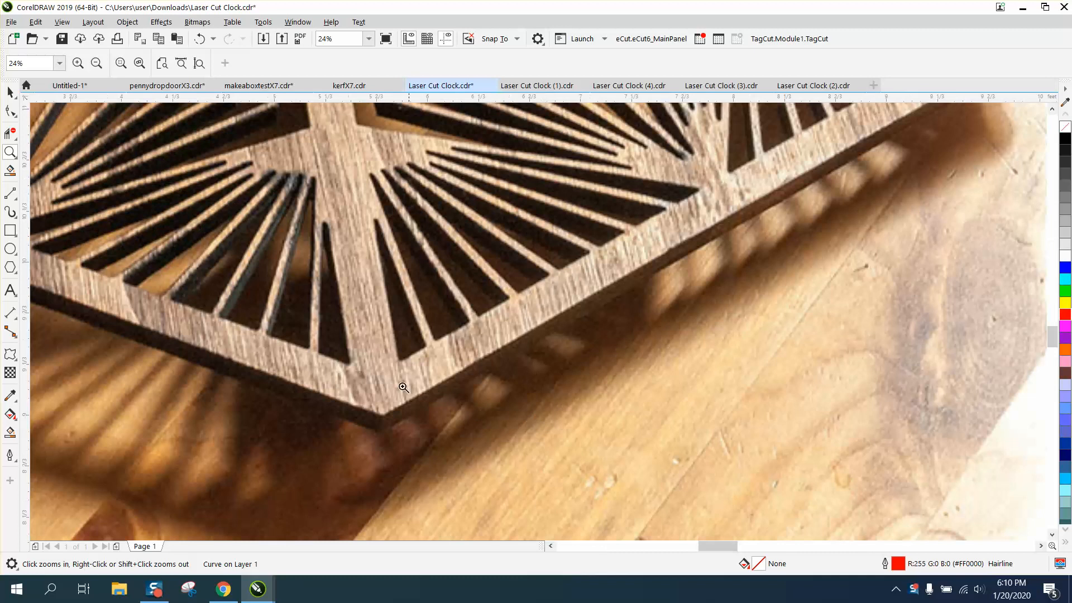
pyautogui.rightClick(318, 247)
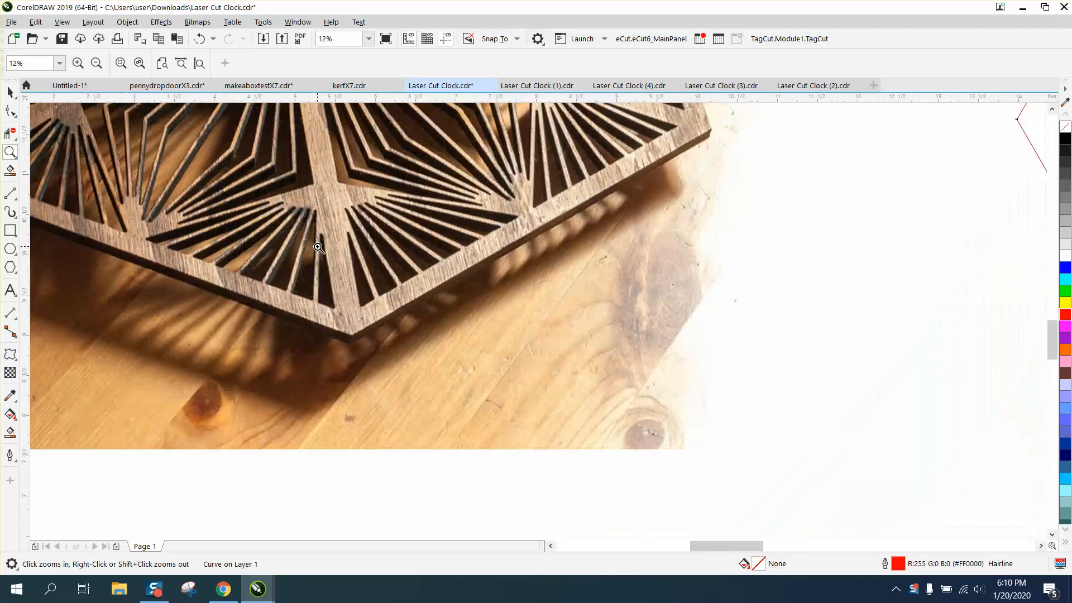
pyautogui.rightClick(290, 221)
pyautogui.rightClick(435, 277)
pyautogui.rightClick(435, 278)
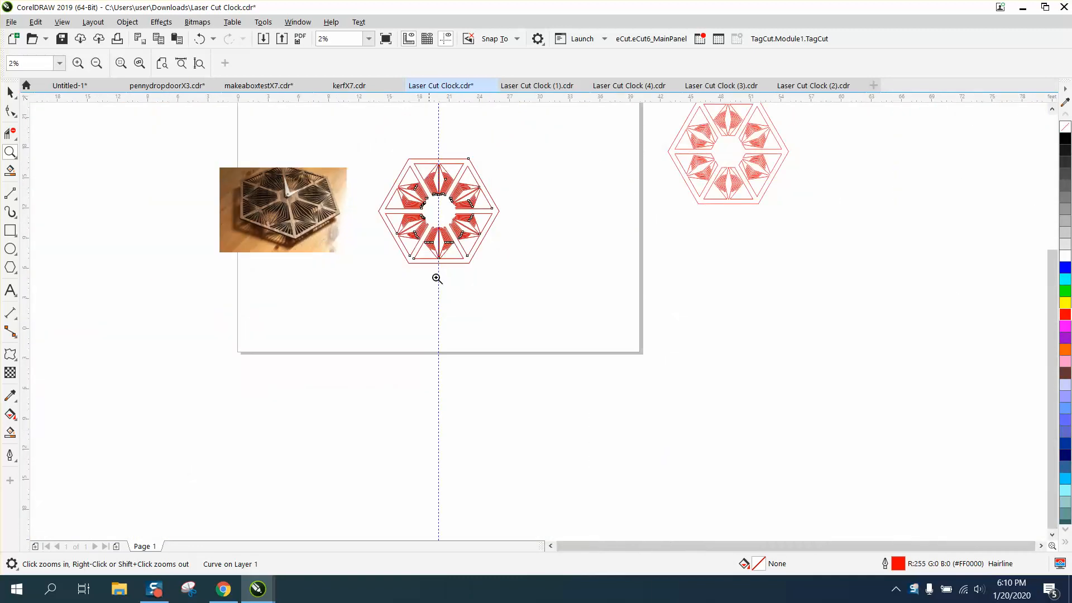
pyautogui.moveTo(388, 223); pyautogui.dragTo(533, 301)
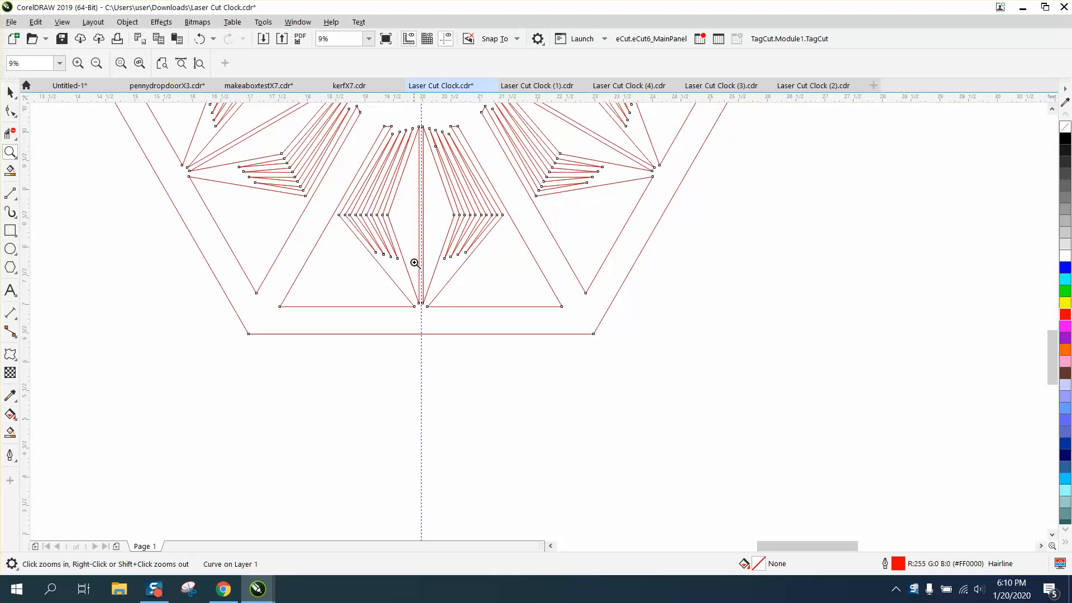
pyautogui.rightClick(330, 295)
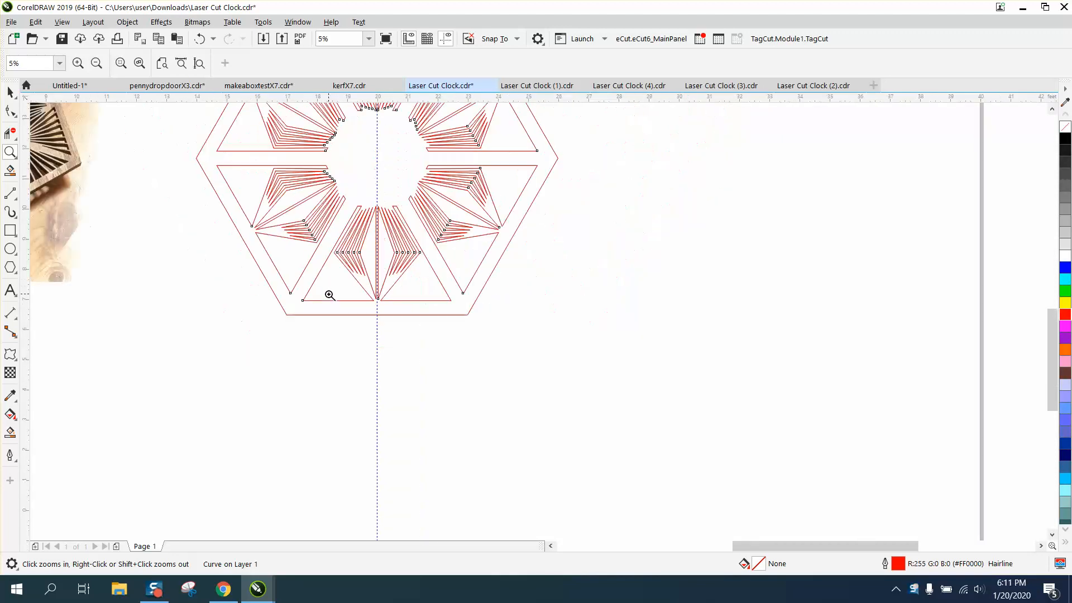
pyautogui.rightClick(330, 295)
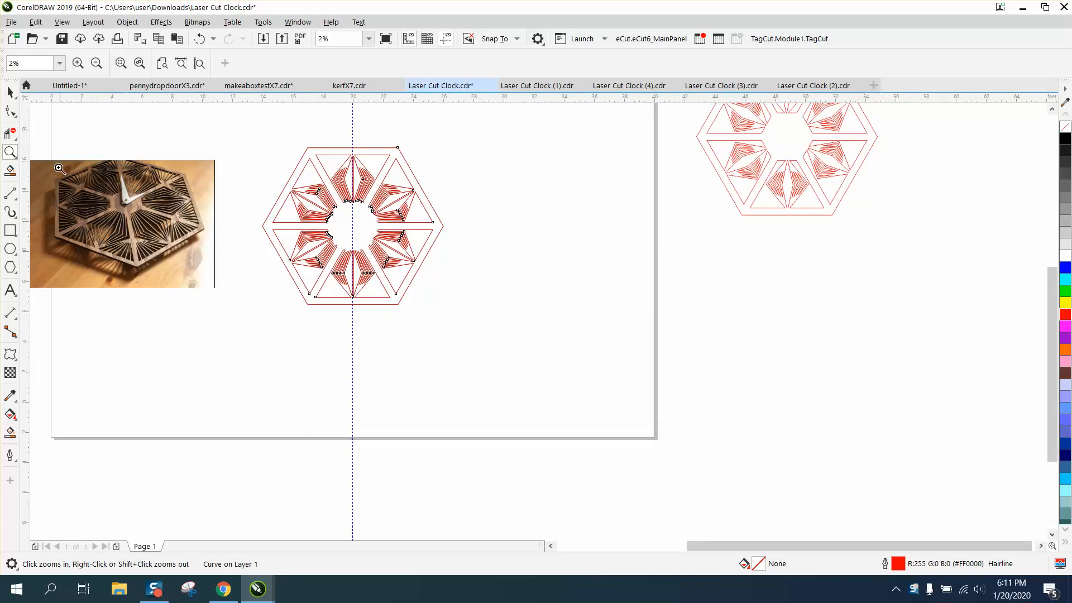
# - Draw a short straight line across the open upper corner of the triangle beside the guideline at the hexagon's lower edge
pyautogui.moveTo(274, 255); pyautogui.dragTo(423, 330)
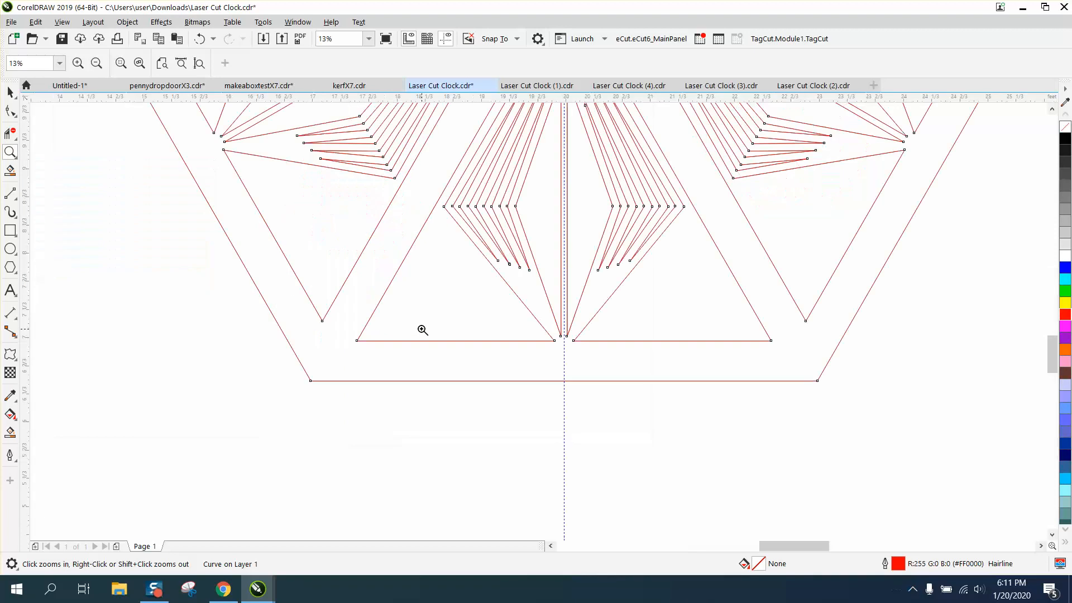
pyautogui.click(16, 204)
pyautogui.click(42, 211)
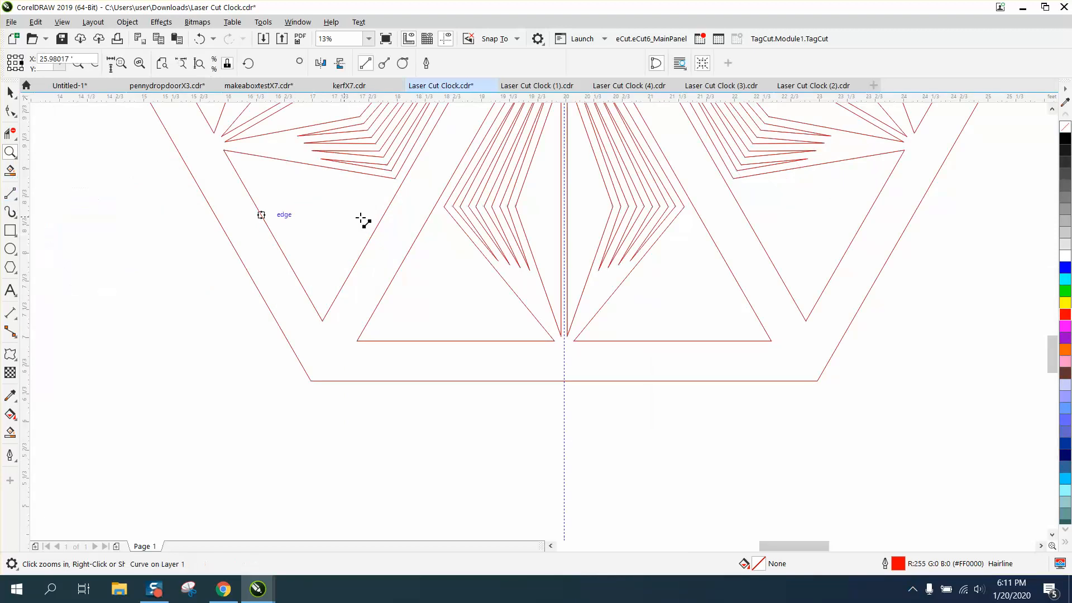
pyautogui.moveTo(453, 214); pyautogui.dragTo(524, 256)
pyautogui.click(10, 152)
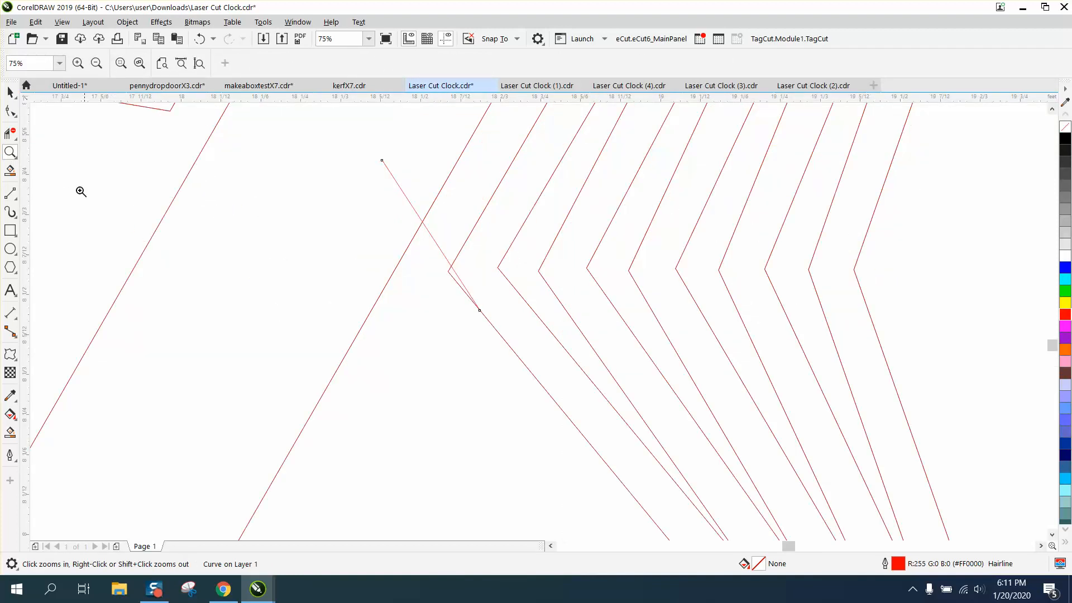
# - Adjust the short line's outer end node with the Shape tool so the line closes off the triangle's open corner
pyautogui.click(13, 114)
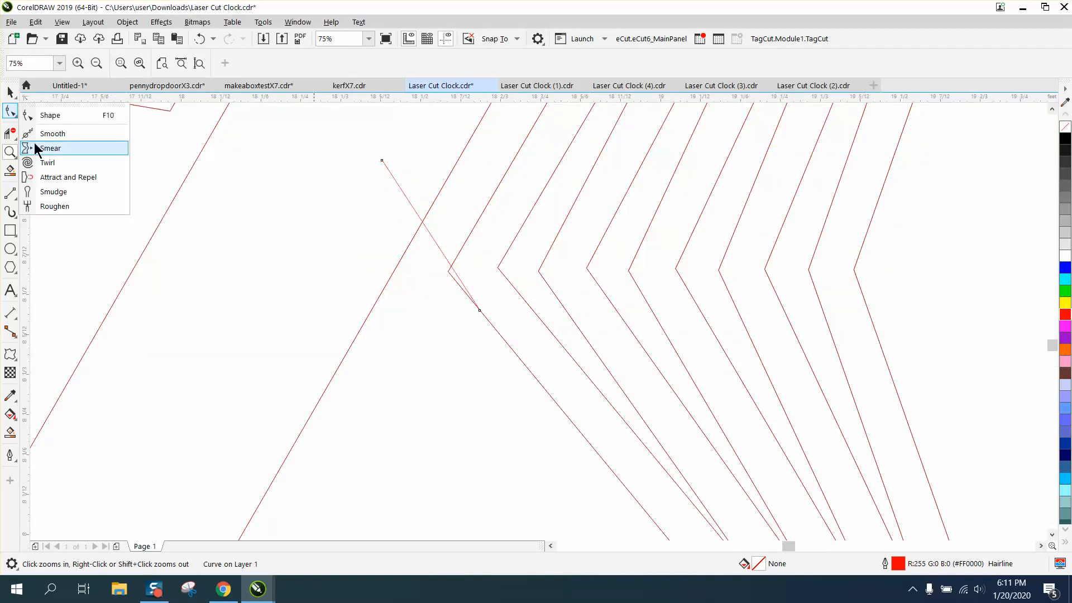
pyautogui.click(51, 118)
pyautogui.moveTo(384, 161); pyautogui.dragTo(384, 191)
# - Create a solid black triangle with Smart Fill in the closed region beside the guideline at the hexagon's lower edge
pyautogui.scroll(-2, 306, 203)
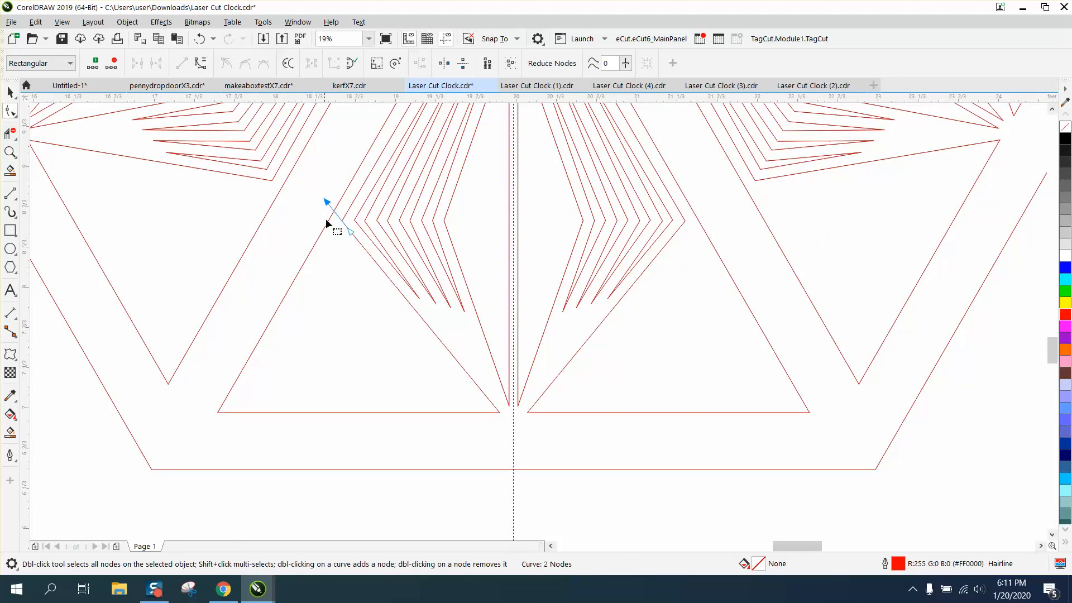
pyautogui.scroll(-1, 339, 244)
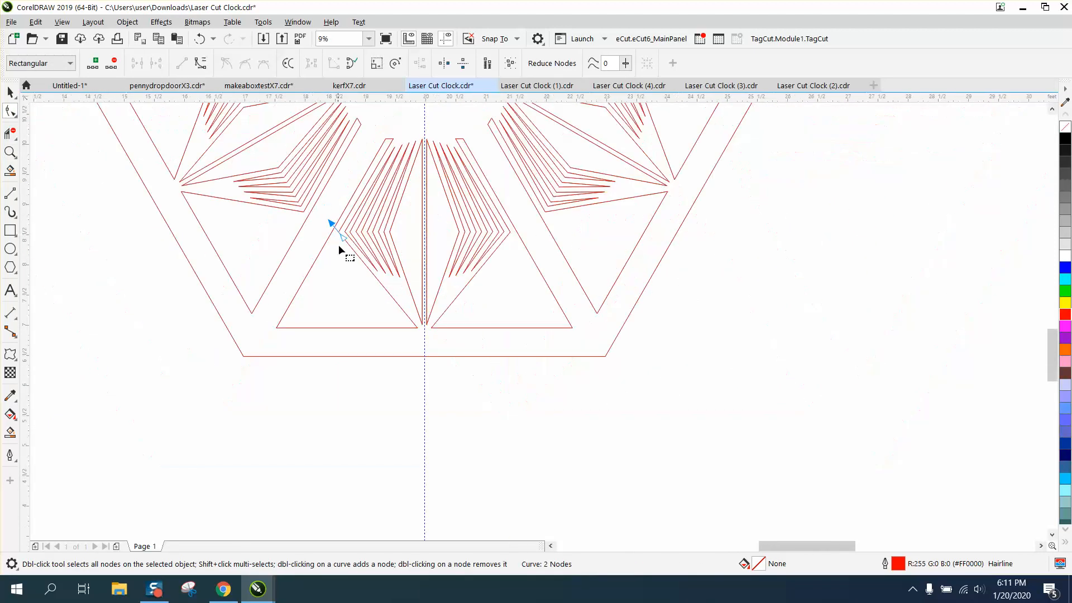
pyautogui.click(10, 432)
pyautogui.click(326, 311)
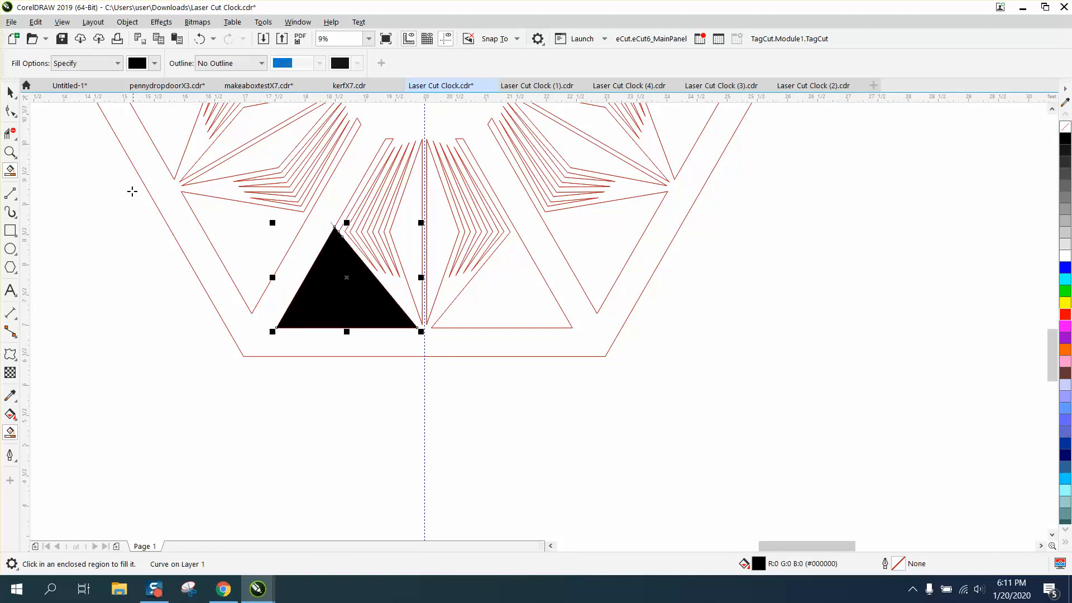
pyautogui.click(10, 92)
# - Set the nudge distance to 3 ft and nudge the black triangle straight down out of the clock design
pyautogui.scroll(-1, 365, 325)
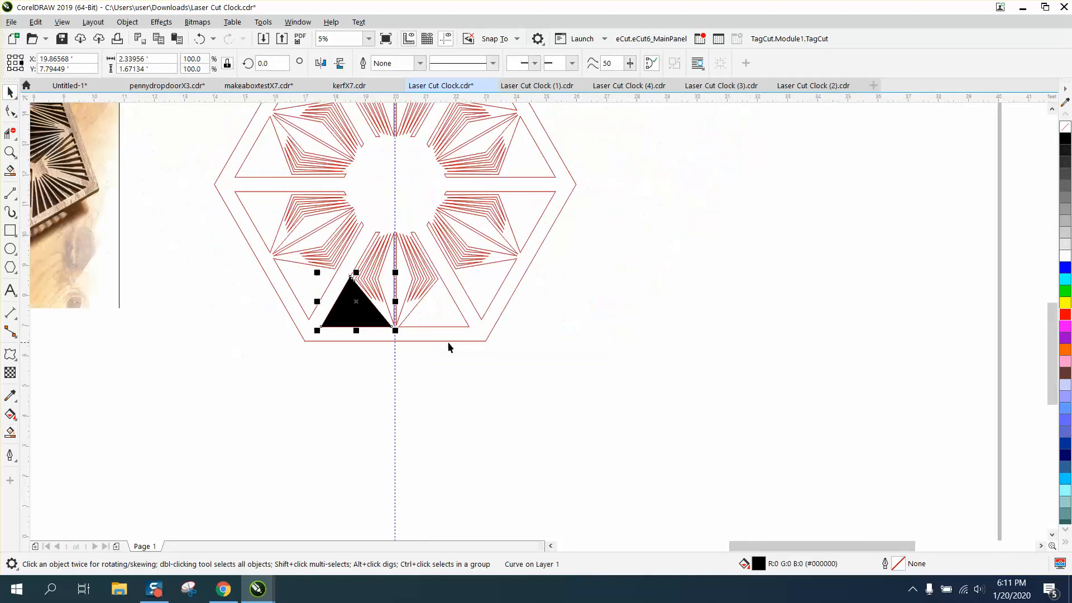
pyautogui.click(607, 357)
pyautogui.click(424, 63)
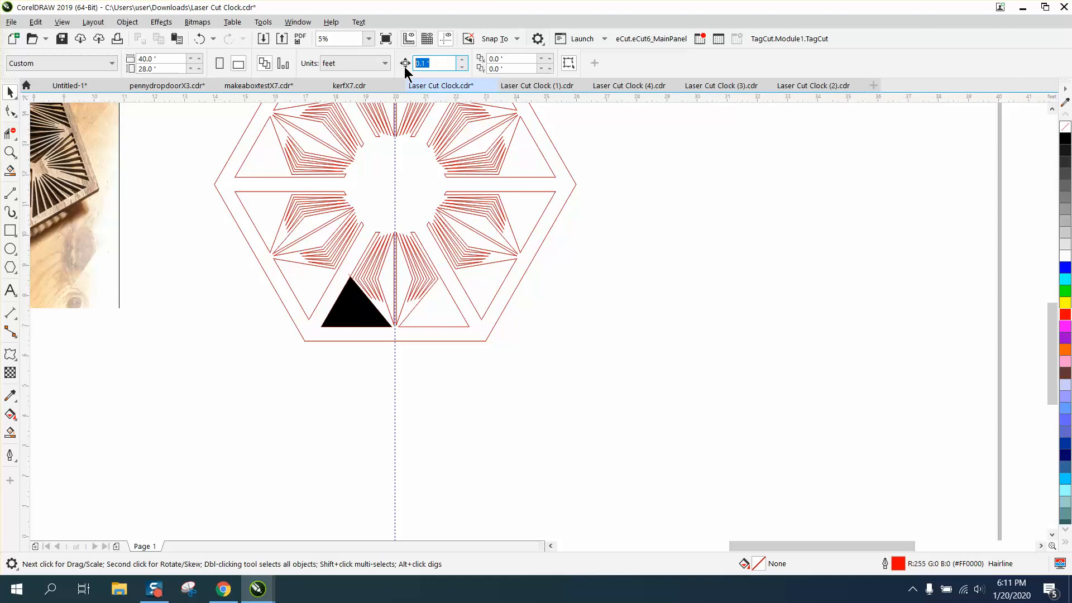
pyautogui.write('3')
pyautogui.click(366, 314)
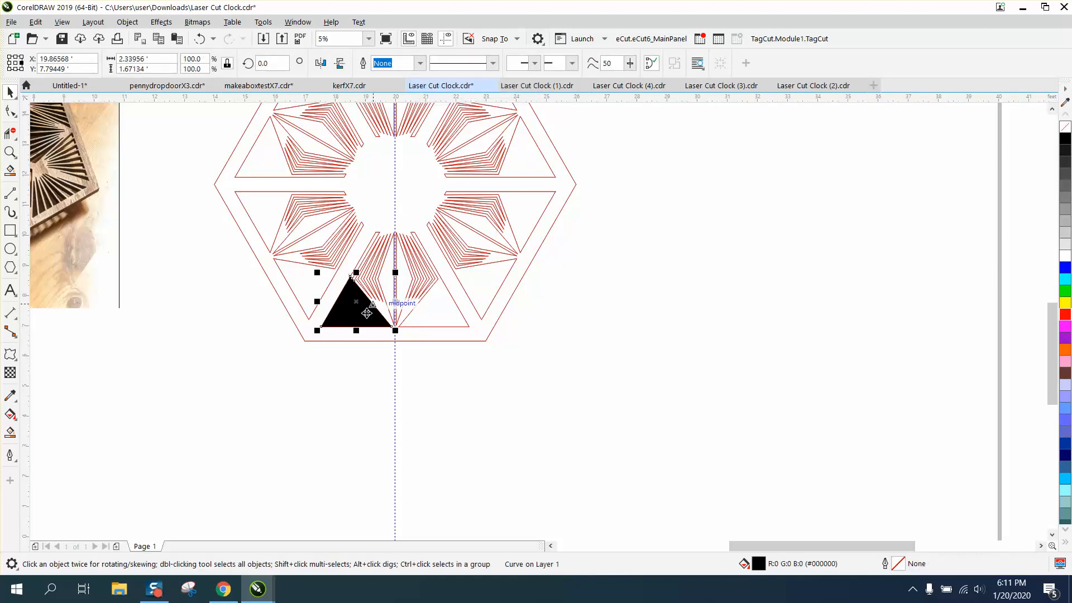
pyautogui.press('Down')
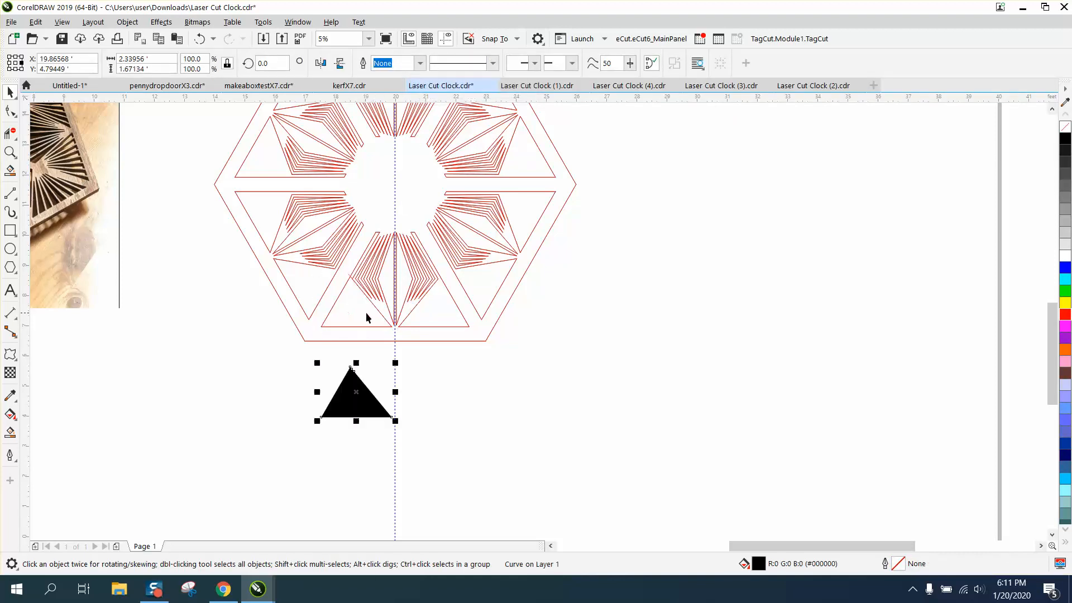
# - Remove the fill from the triangle below the clock and give it a red hairline outline
pyautogui.click(349, 279)
pyautogui.click(531, 332)
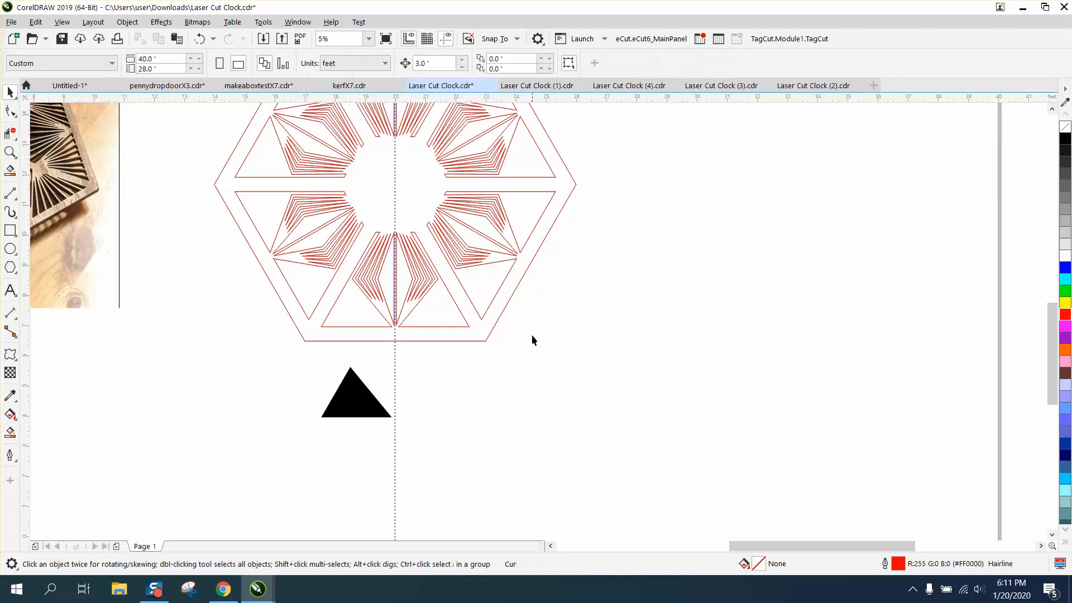
pyautogui.click(368, 404)
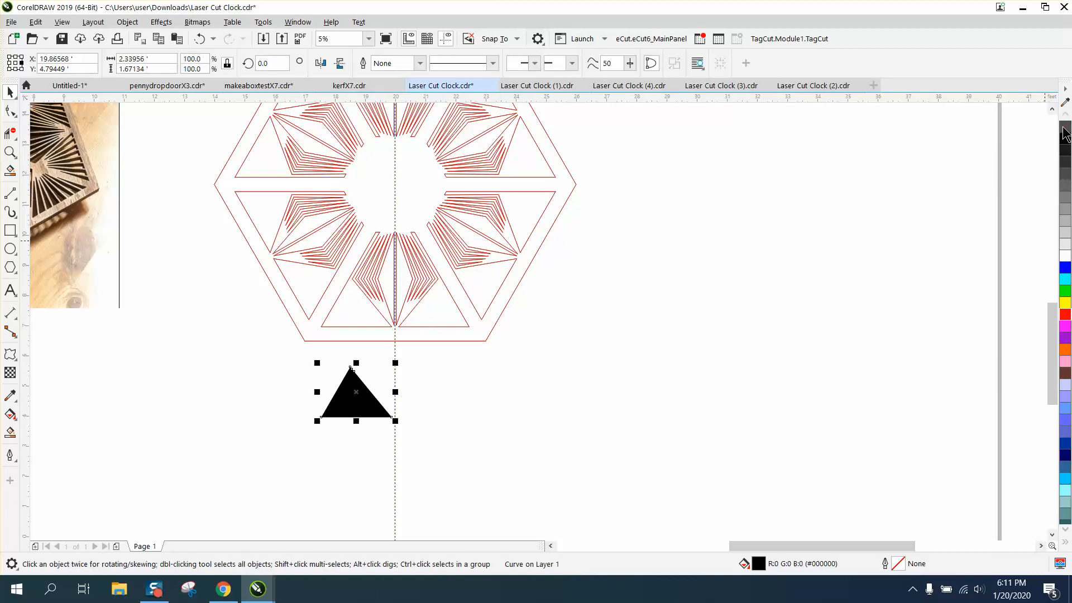
pyautogui.click(1065, 127)
pyautogui.rightClick(1065, 315)
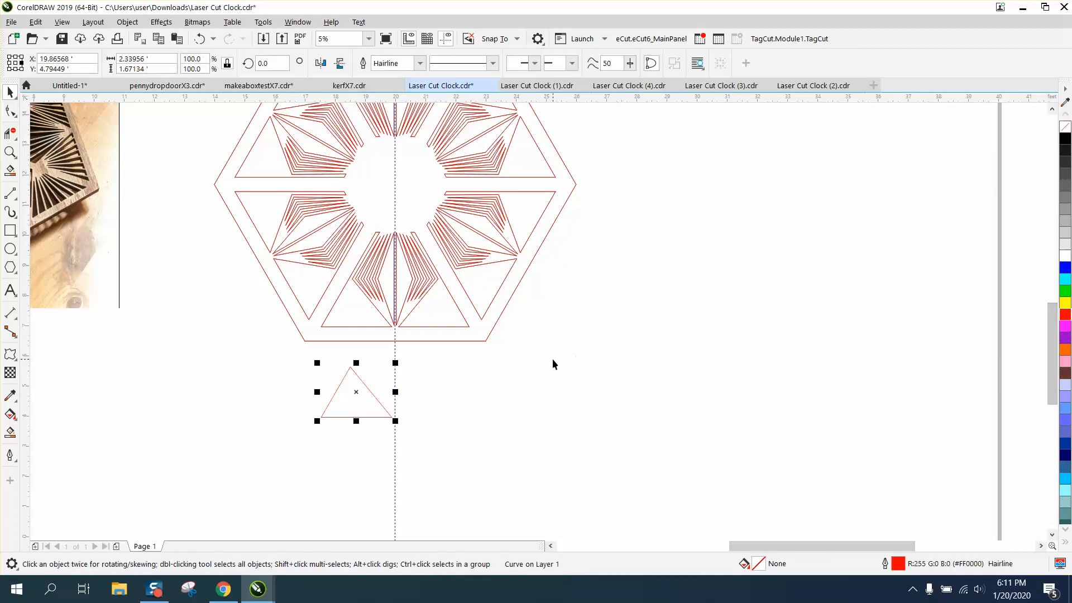
# - Examine the thin bars inside the triangular sections of the reference photo and compare them with the separated triangle
pyautogui.scroll(-2, 549, 357)
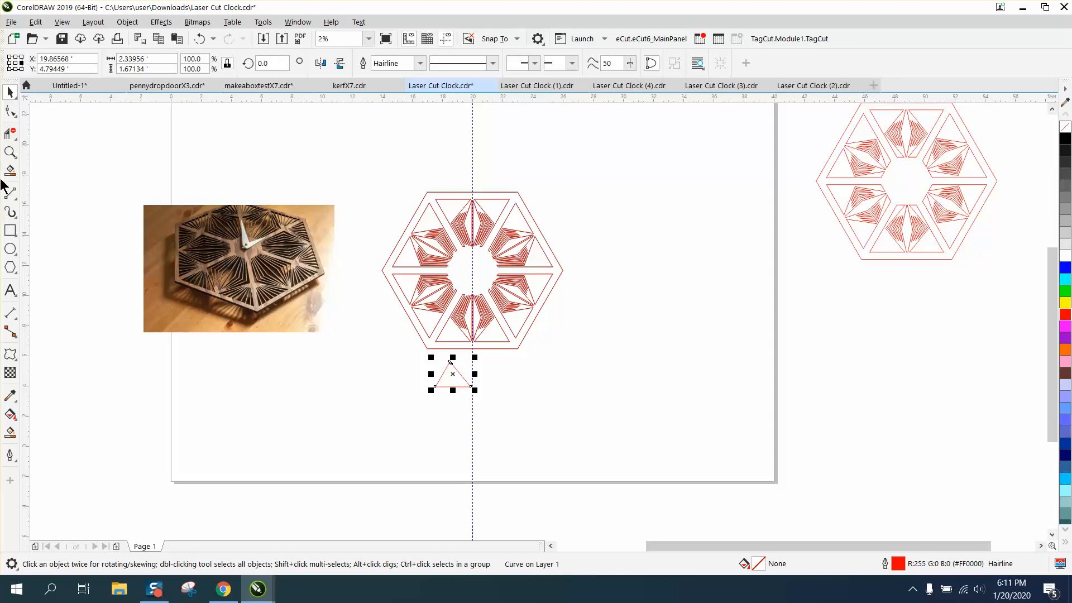
pyautogui.click(10, 152)
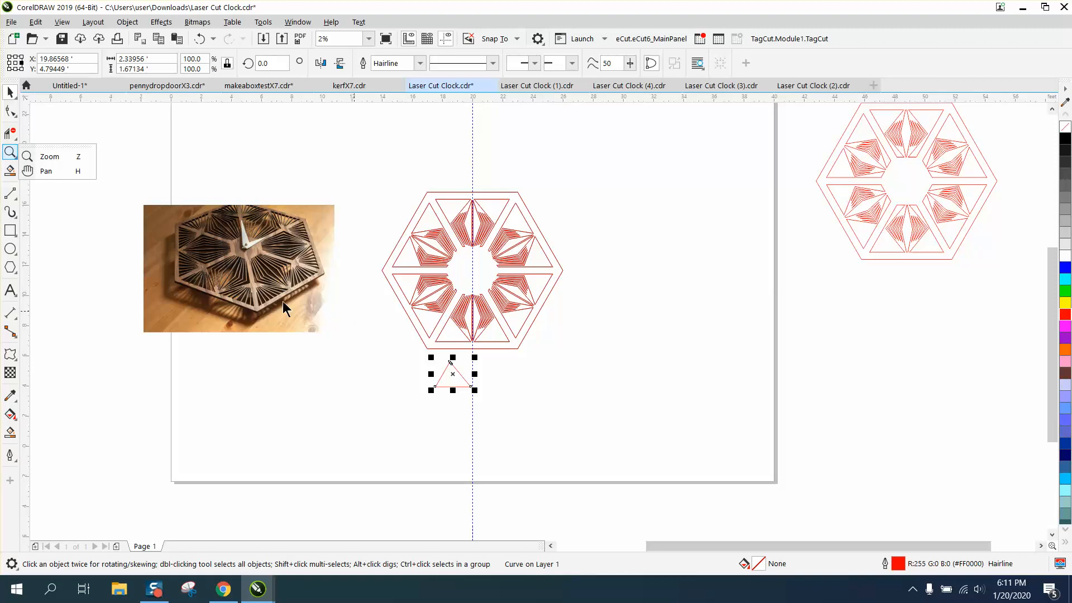
pyautogui.click(71, 157)
pyautogui.moveTo(191, 248); pyautogui.dragTo(345, 341)
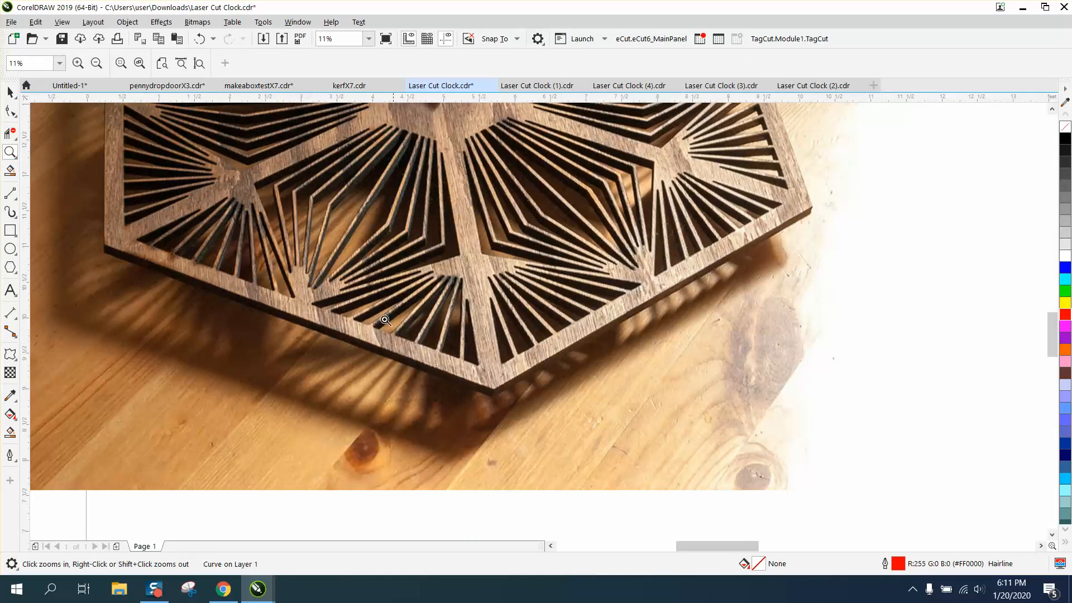
pyautogui.rightClick(429, 324)
pyautogui.rightClick(293, 245)
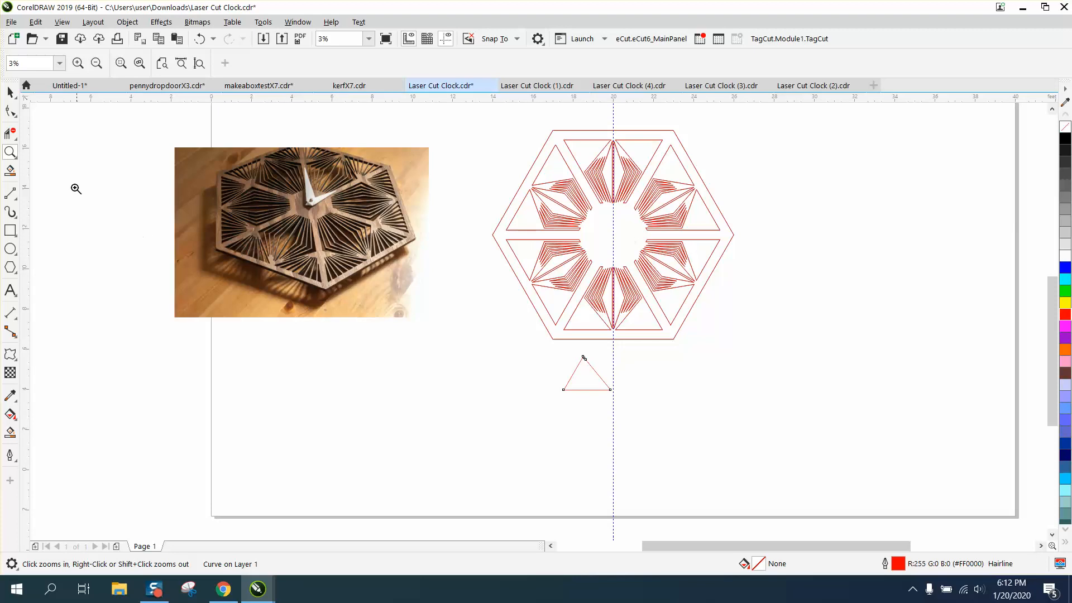
pyautogui.moveTo(597, 385); pyautogui.dragTo(658, 420)
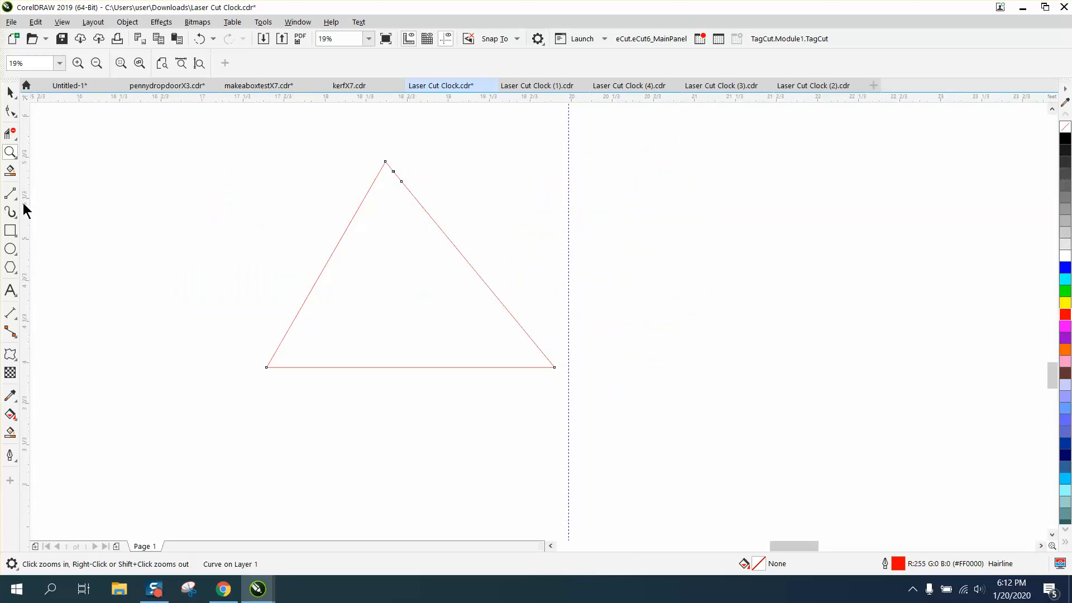
pyautogui.click(13, 231)
pyautogui.scroll(-5, 342, 293)
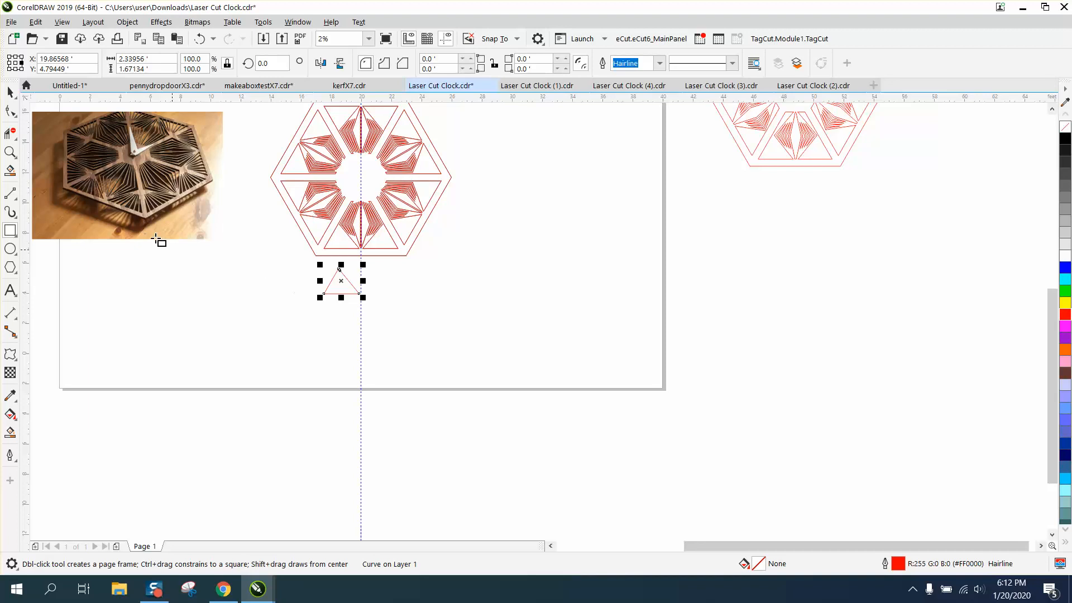
# - Draw a narrow upright rectangle about 0.08 ft wide and 1.75 ft tall beside the separated triangle
pyautogui.click(9, 148)
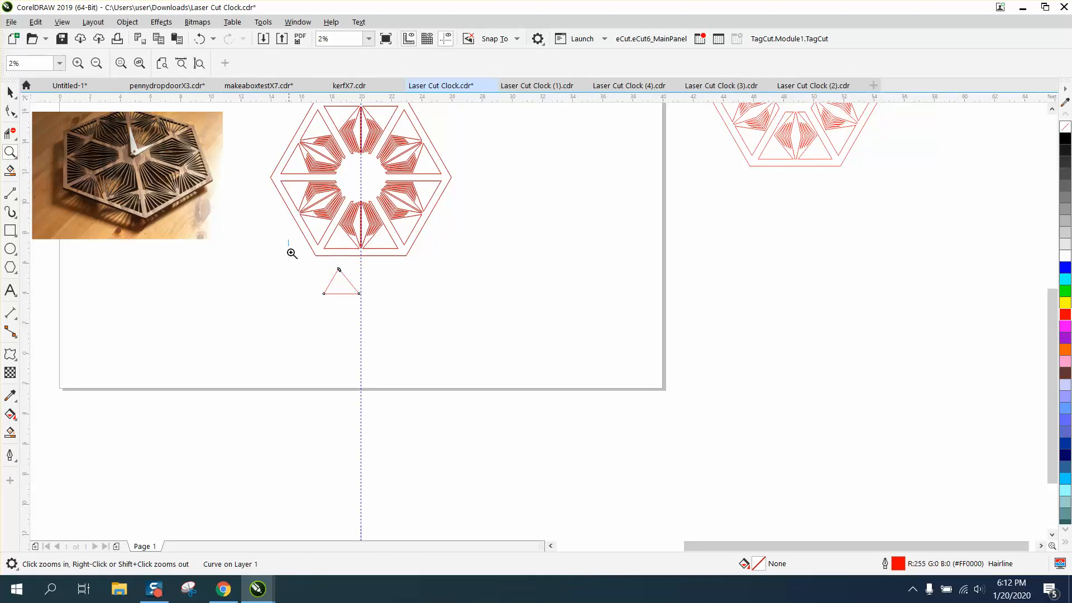
pyautogui.moveTo(292, 251); pyautogui.dragTo(450, 329)
pyautogui.click(10, 230)
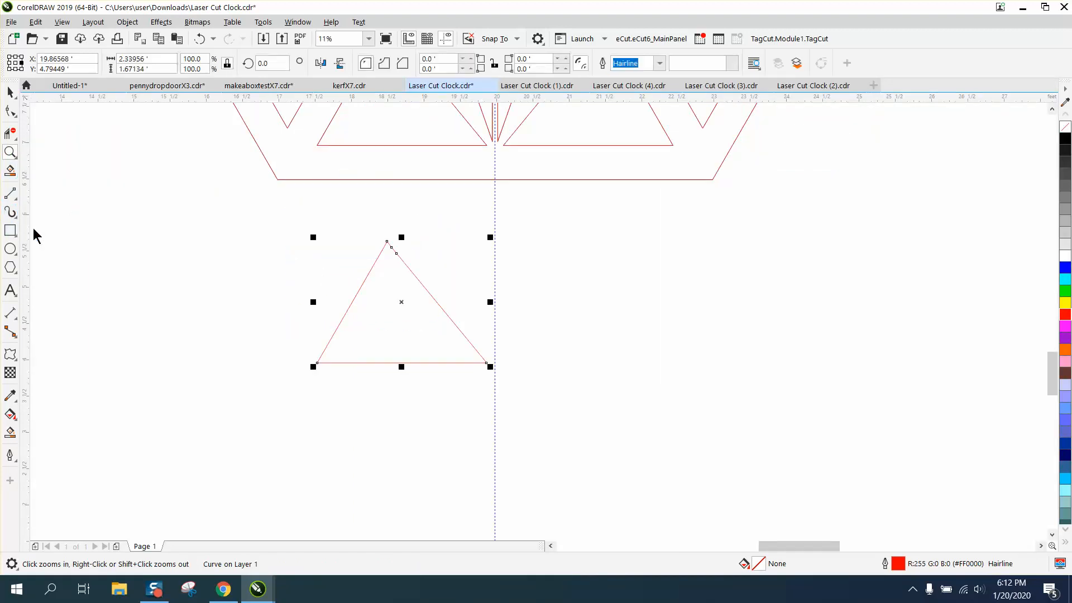
pyautogui.moveTo(234, 243); pyautogui.dragTo(239, 372)
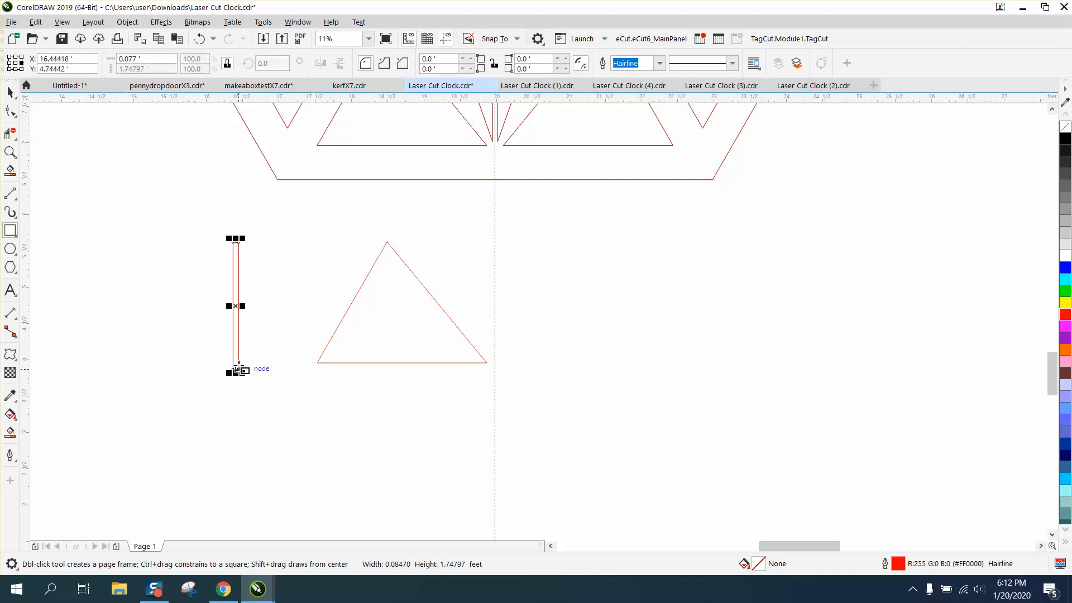
# - Set the rectangle's width to 0.125 ft and shorten it from its upper end to about 2.29 ft tall
pyautogui.click(151, 58)
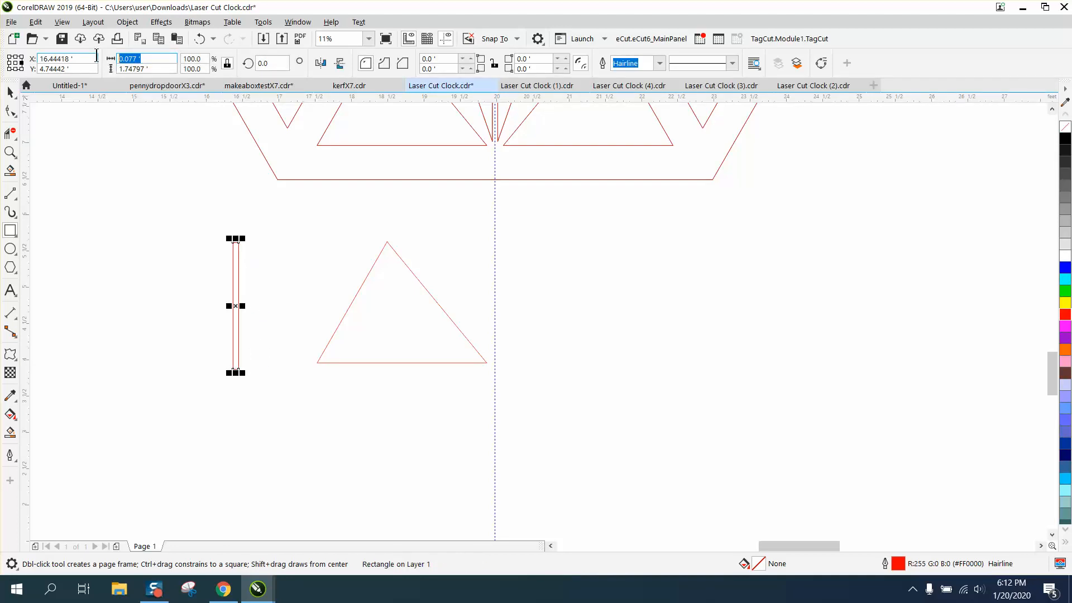
pyautogui.write('.12')
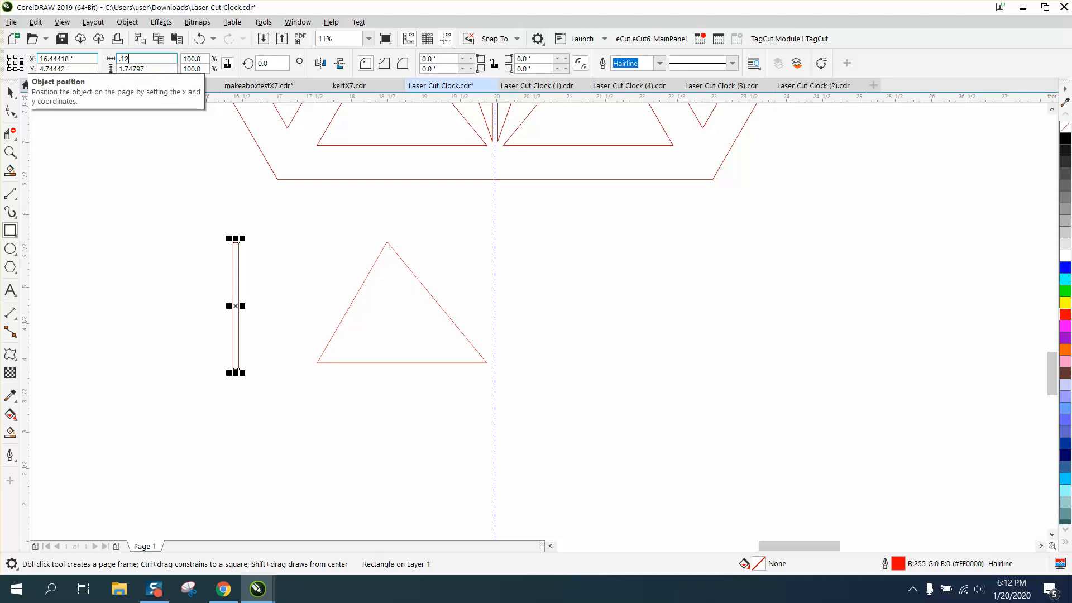
pyautogui.write('5')
pyautogui.press('Return')
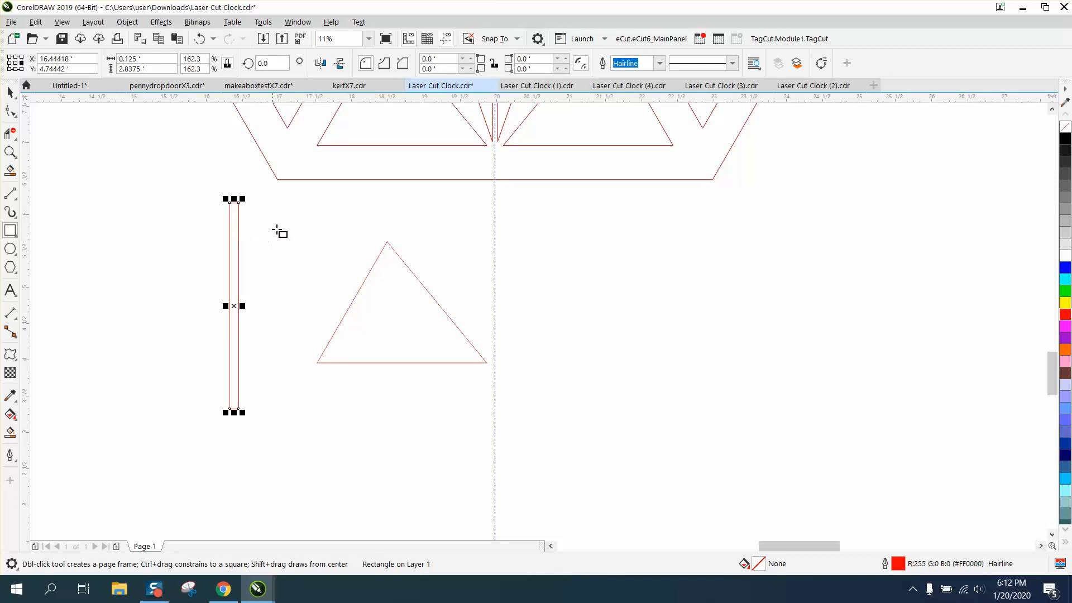
pyautogui.moveTo(234, 199); pyautogui.dragTo(236, 243)
pyautogui.click(10, 92)
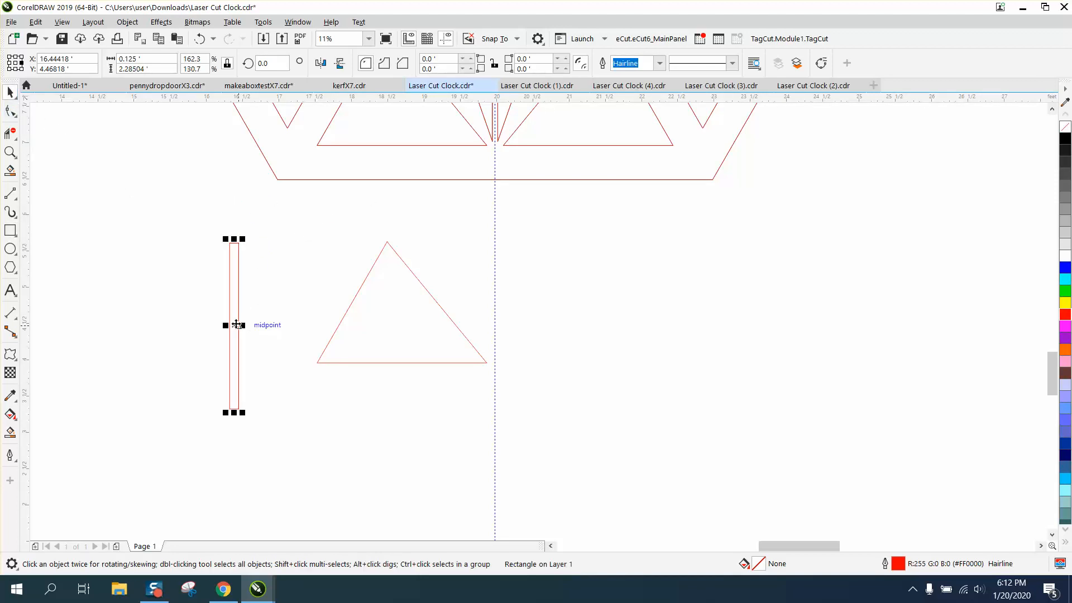
# - Move the thin bar closer to the separated triangle and bring the reference photo into view beside them
pyautogui.moveTo(234, 324); pyautogui.dragTo(276, 326)
pyautogui.scroll(-5, 276, 326)
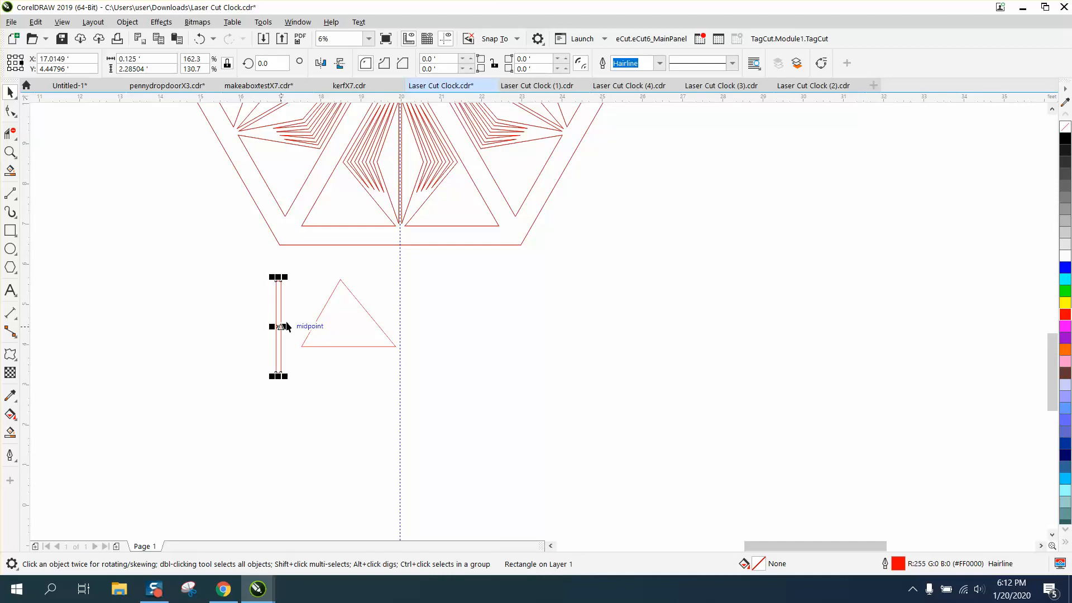
pyautogui.moveTo(188, 263); pyautogui.dragTo(238, 331)
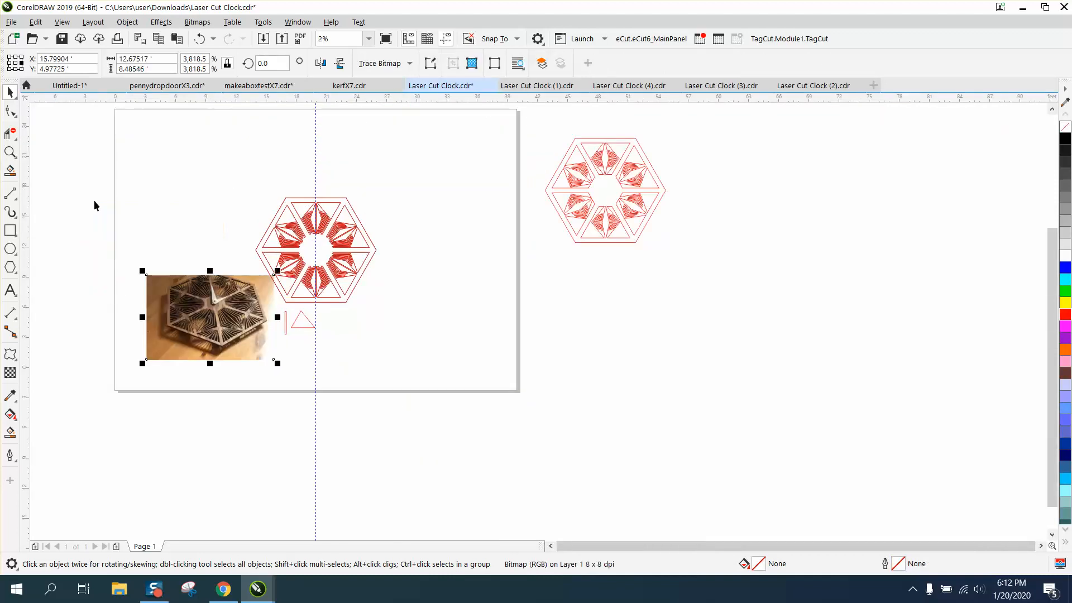
pyautogui.click(11, 151)
pyautogui.moveTo(287, 282); pyautogui.dragTo(426, 400)
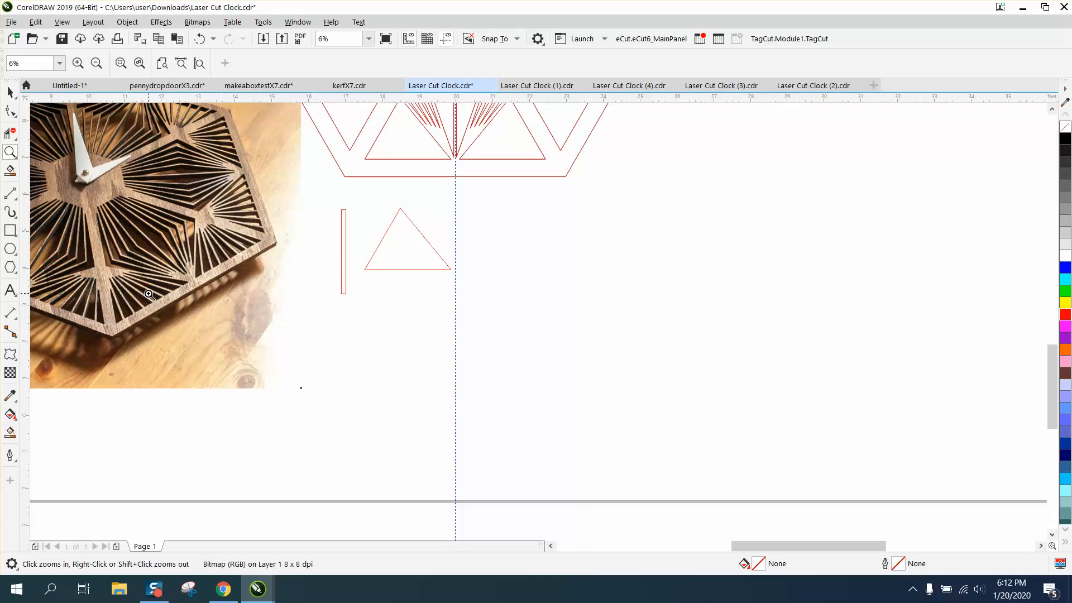
pyautogui.click(10, 92)
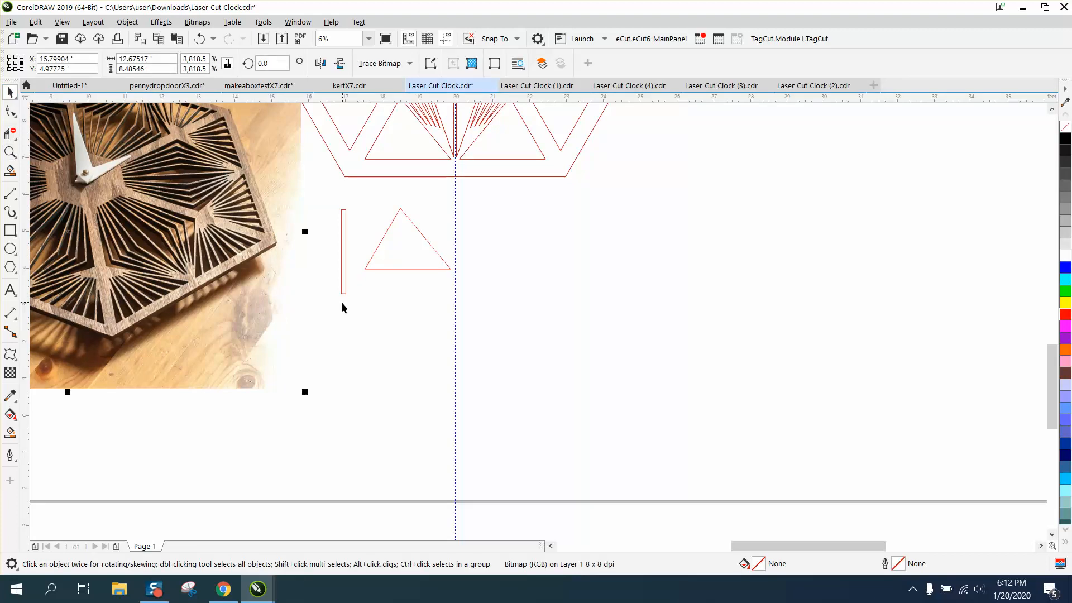
# - Move the thin upright bar onto the triangle so its upper end sits on the middle of the left slanted edge
pyautogui.click(344, 277)
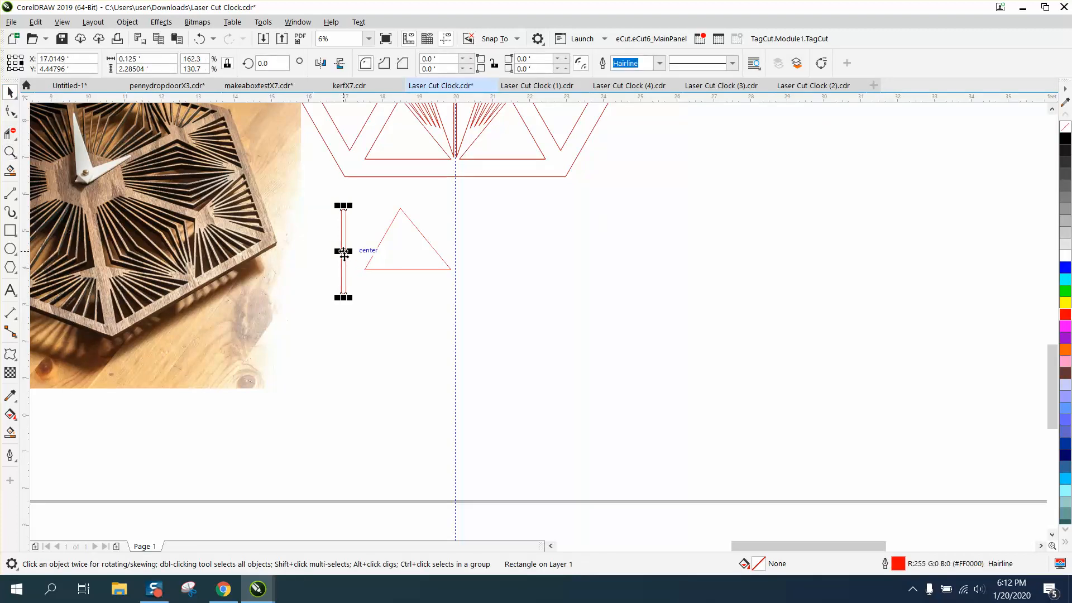
pyautogui.moveTo(343, 251); pyautogui.dragTo(384, 272)
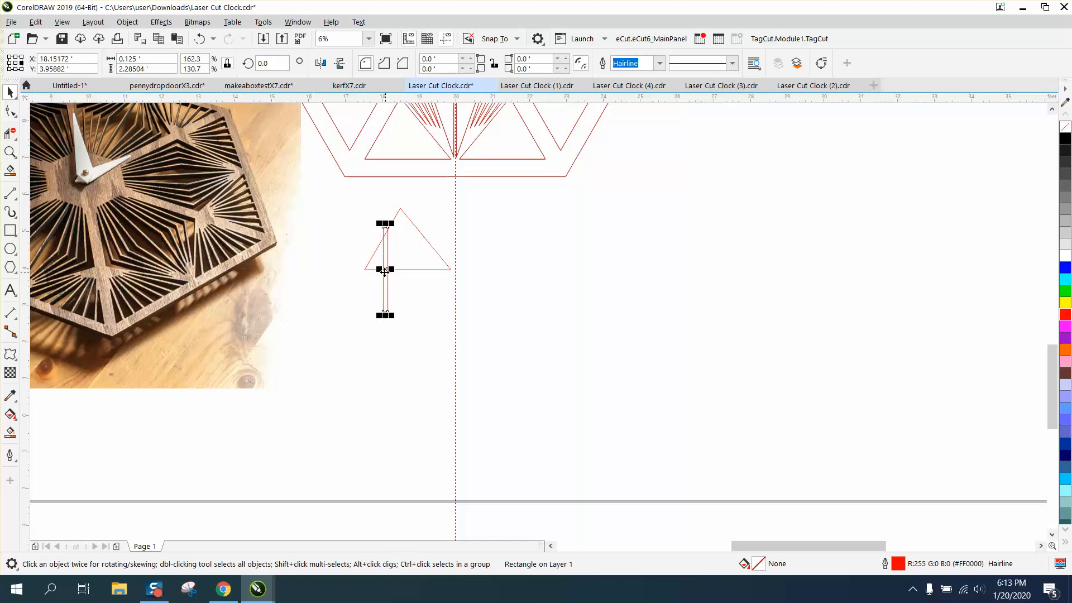
pyautogui.click(10, 152)
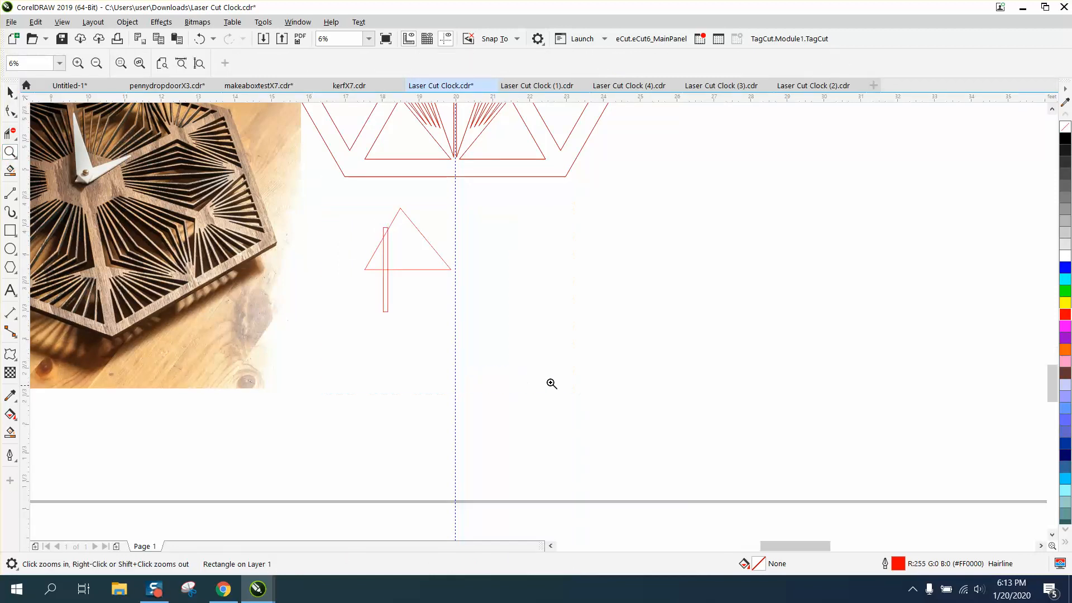
pyautogui.click(550, 383)
pyautogui.click(10, 92)
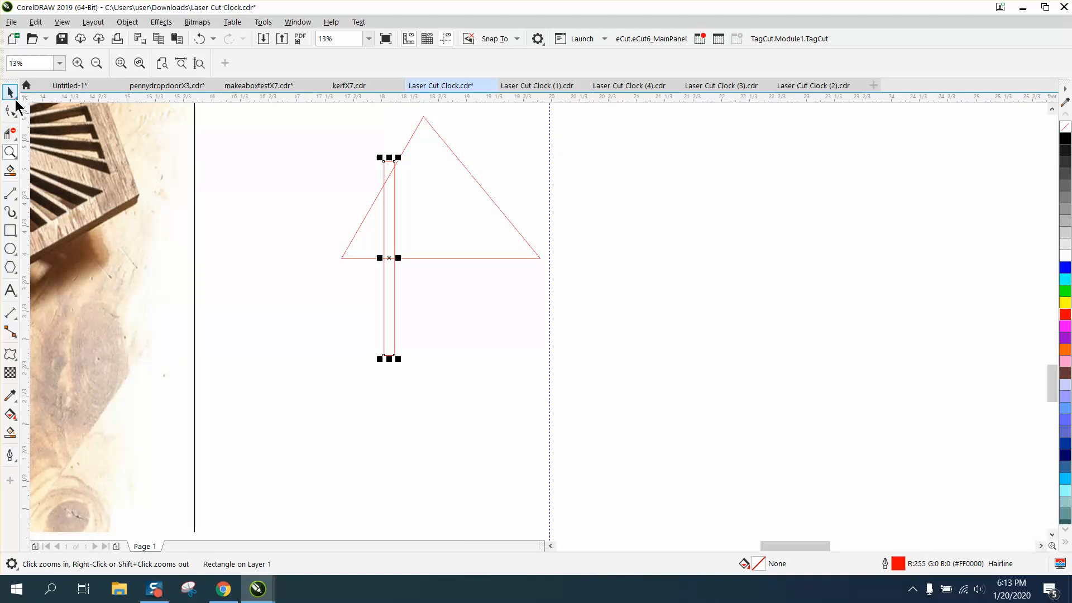
pyautogui.moveTo(389, 158); pyautogui.dragTo(388, 180)
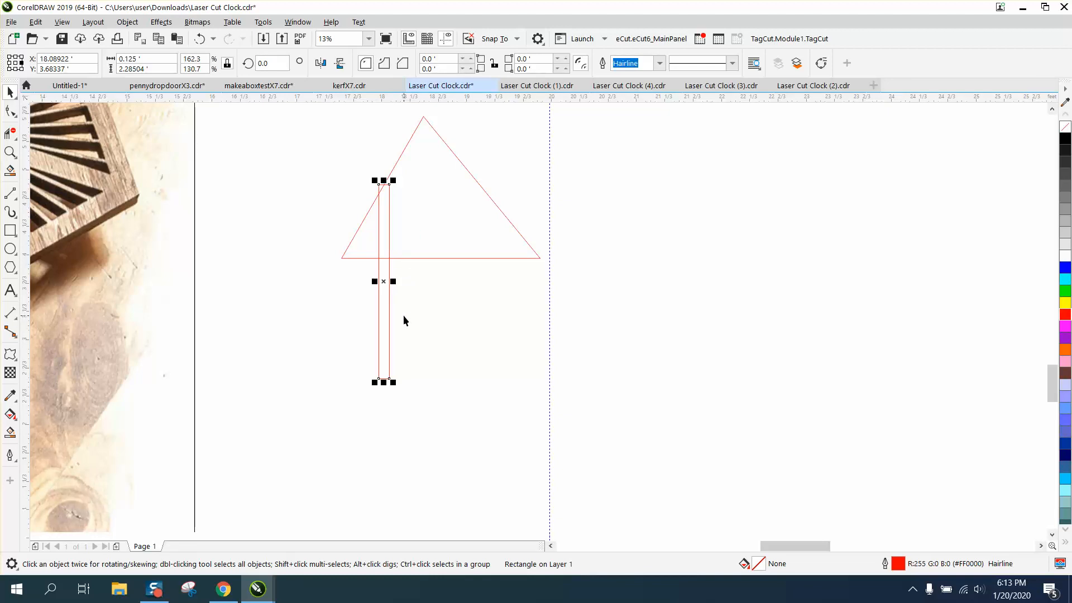
# - Make a copy of the bar rotated 20 degrees about its upper end and repeat the rotated copy once at 40 degrees
pyautogui.click(387, 285)
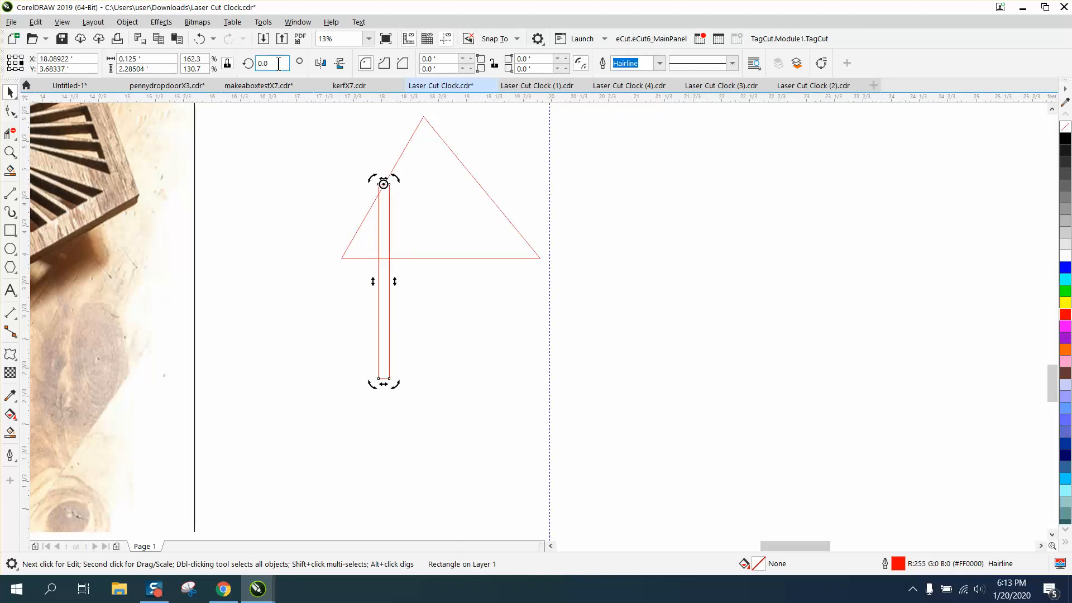
pyautogui.moveTo(278, 64); pyautogui.dragTo(253, 68)
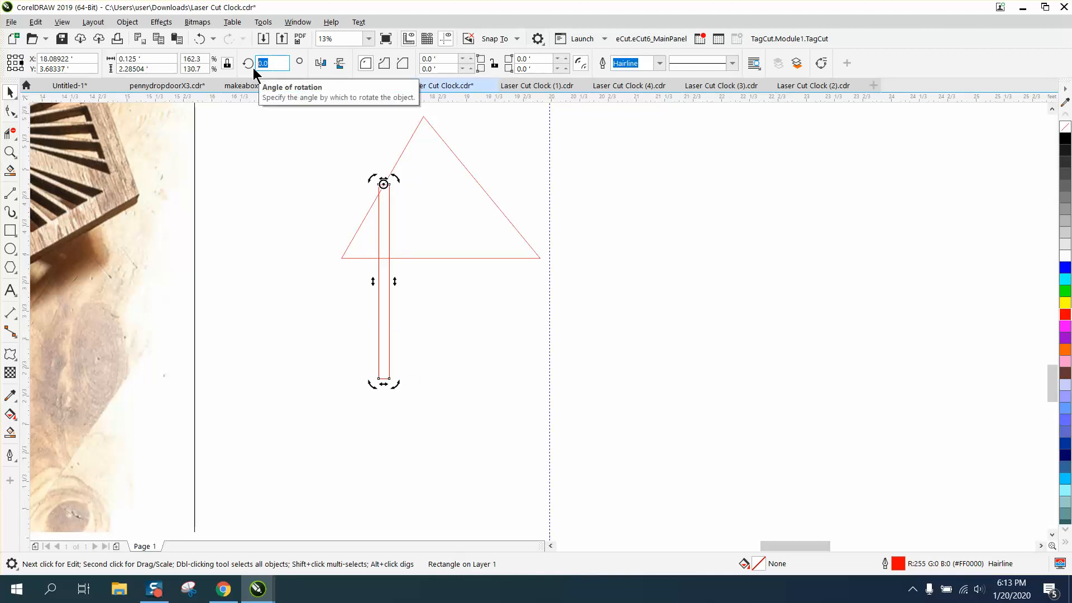
pyautogui.write('10')
pyautogui.press('Return')
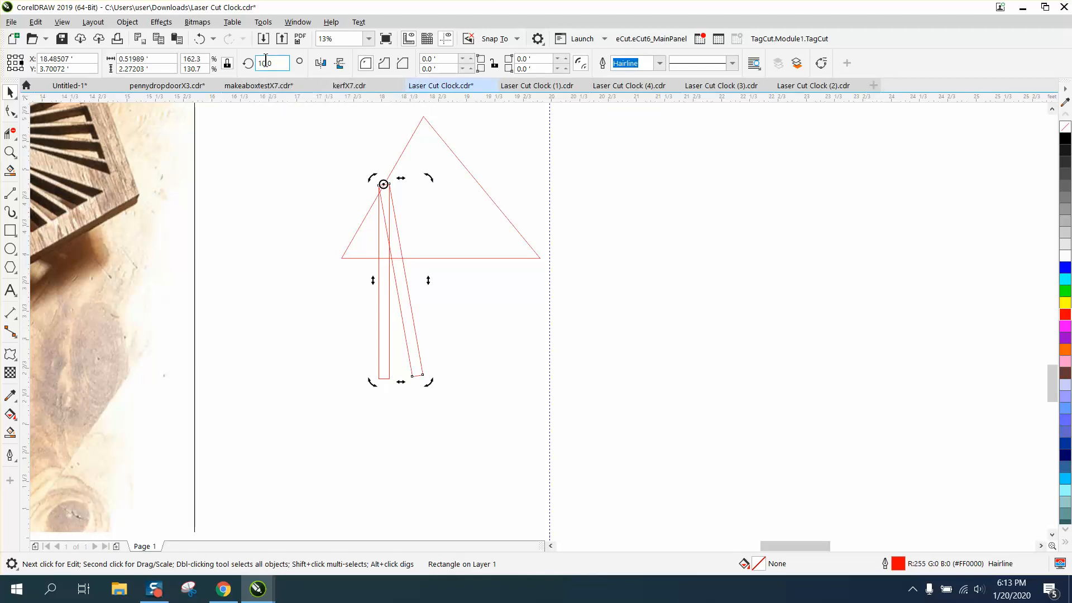
pyautogui.moveTo(275, 63); pyautogui.dragTo(249, 65)
pyautogui.write('20')
pyautogui.press('Return')
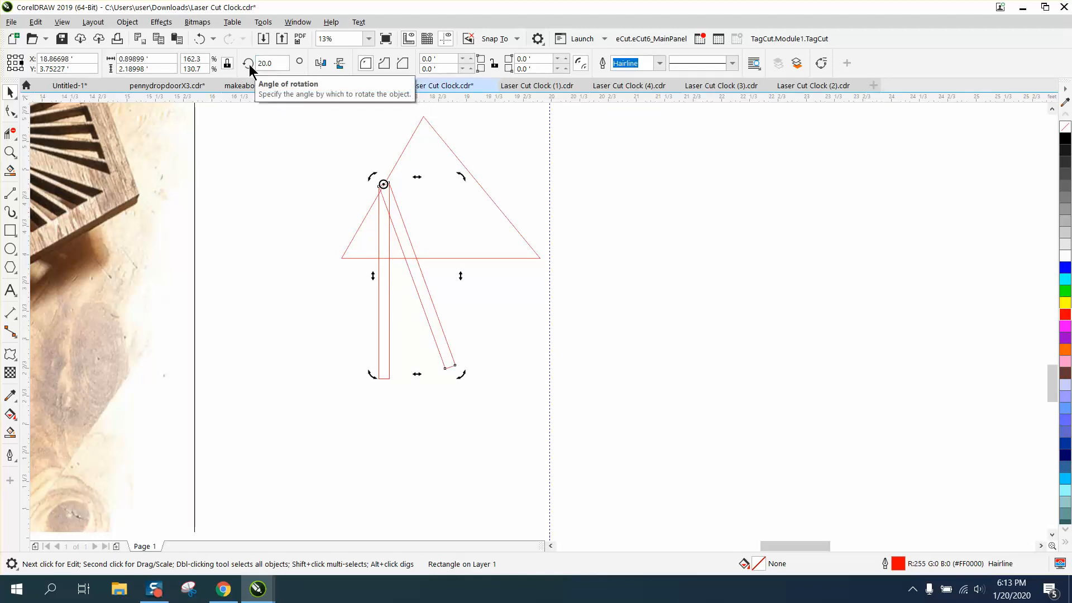
pyautogui.hotkey('ctrl', 'd')
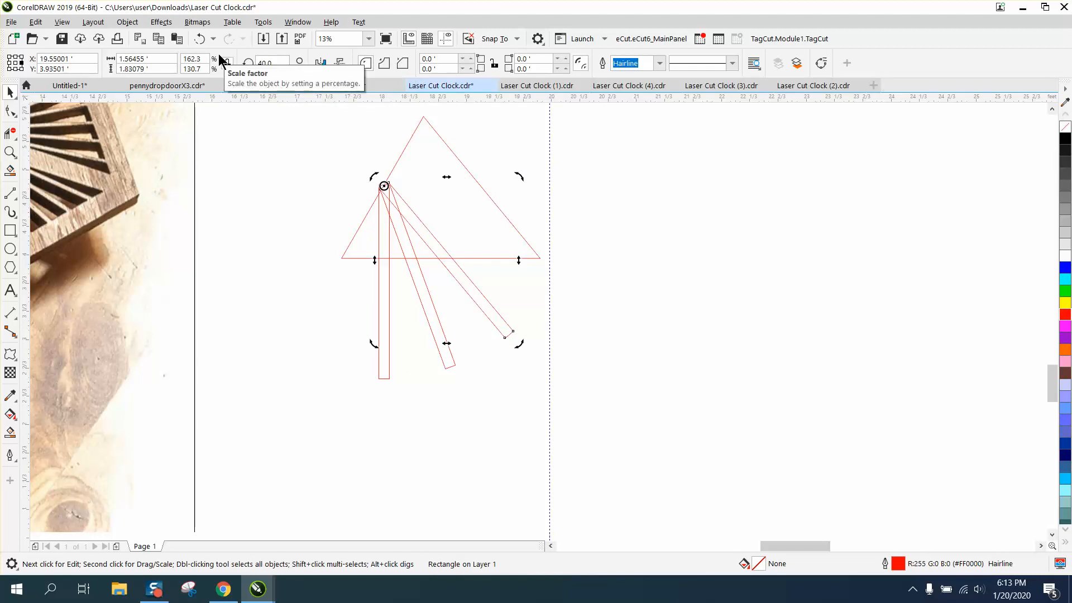
# - Try repeating the rotated bar copy three more times up to 100 degrees, and undo those copies
pyautogui.hotkey('ctrl', 'd')
pyautogui.hotkey('ctrl', 'd')
pyautogui.hotkey('ctrl', 'd')
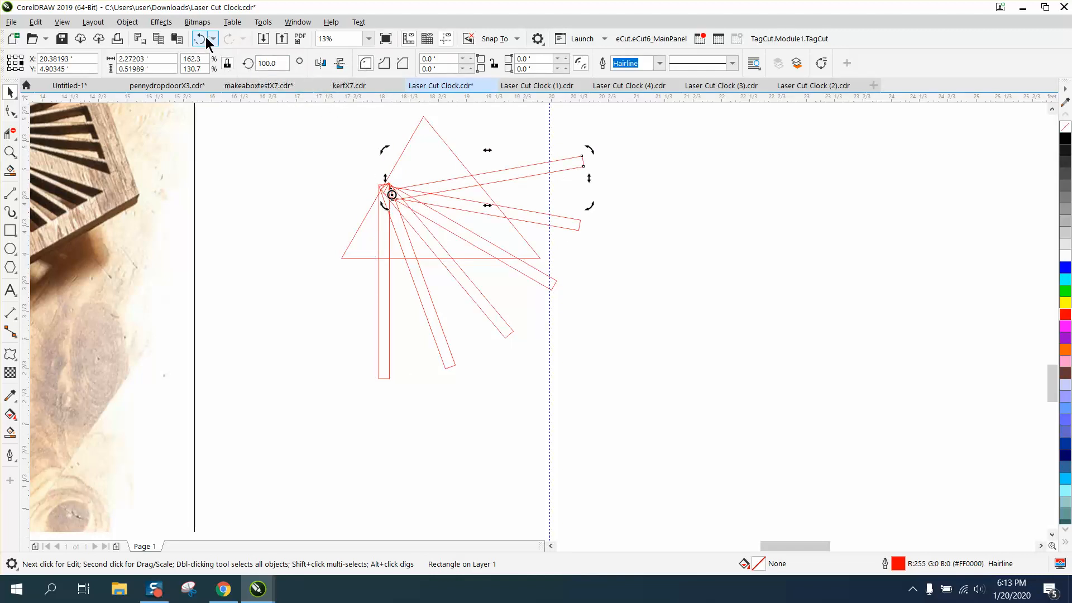
pyautogui.click(204, 37)
pyautogui.click(204, 37)
pyautogui.click(204, 38)
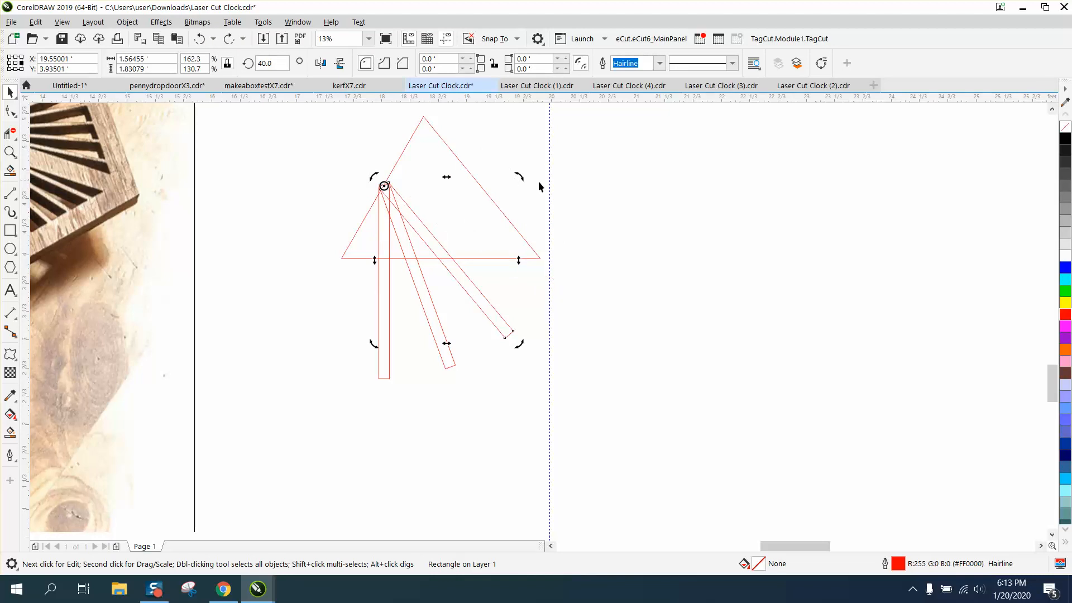
# - Copy the 40-degree bar to 60 degrees about its upper end and repeat the rotated copy at 80, 100 and 120 degrees
pyautogui.click(472, 284)
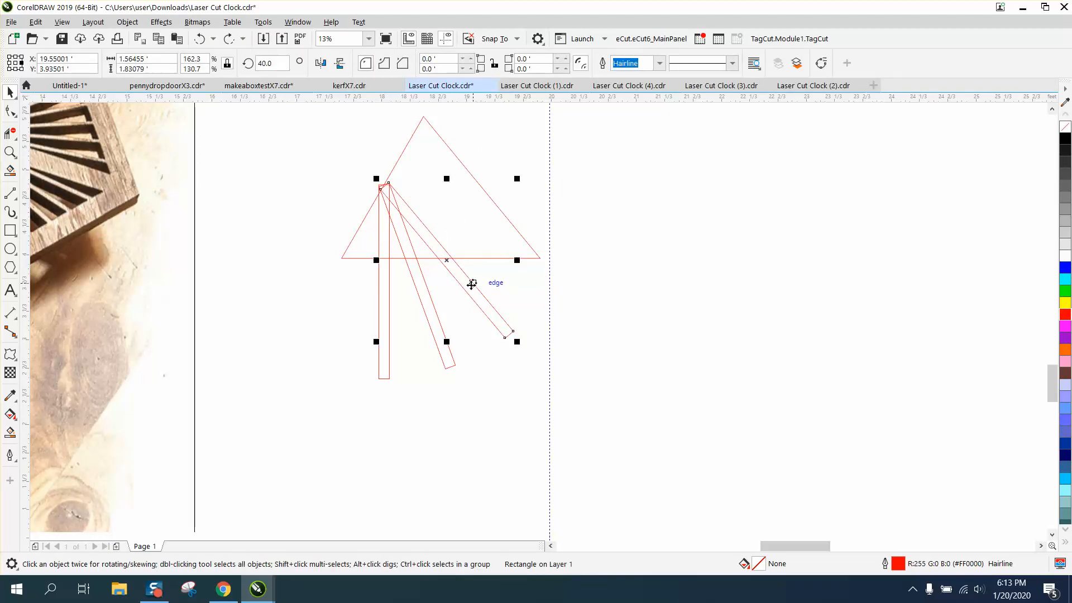
pyautogui.click(472, 285)
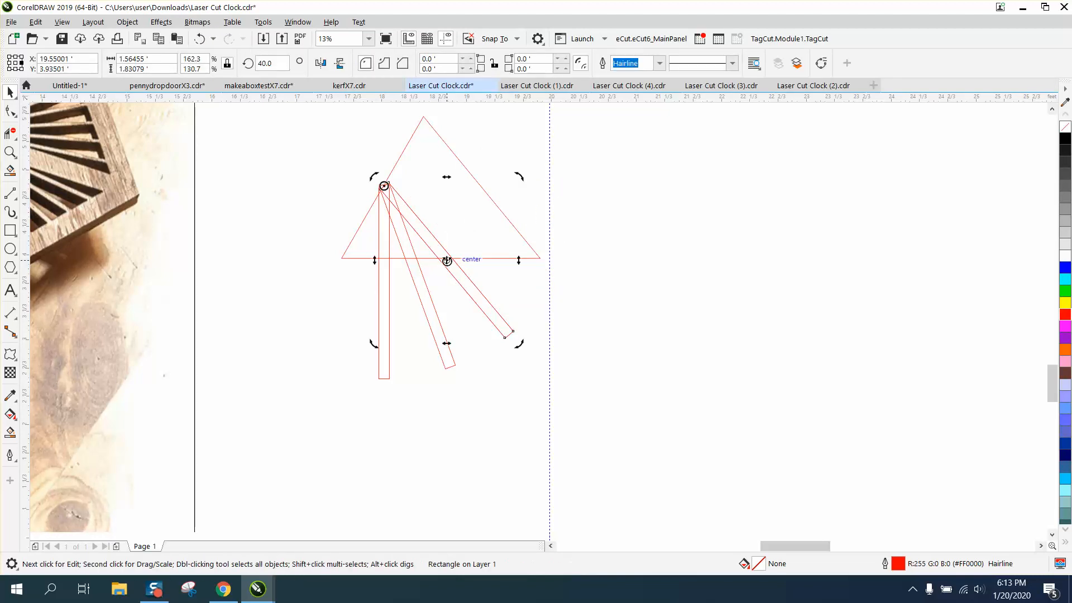
pyautogui.click(272, 63)
pyautogui.write('6')
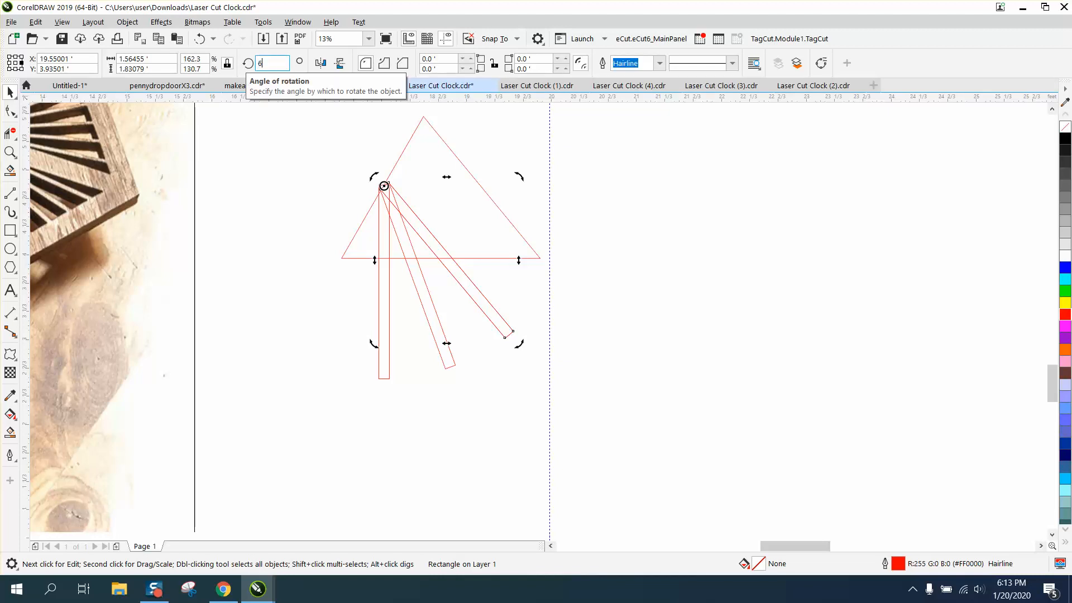
pyautogui.write('0')
pyautogui.press('Return')
pyautogui.hotkey('ctrl', 'd')
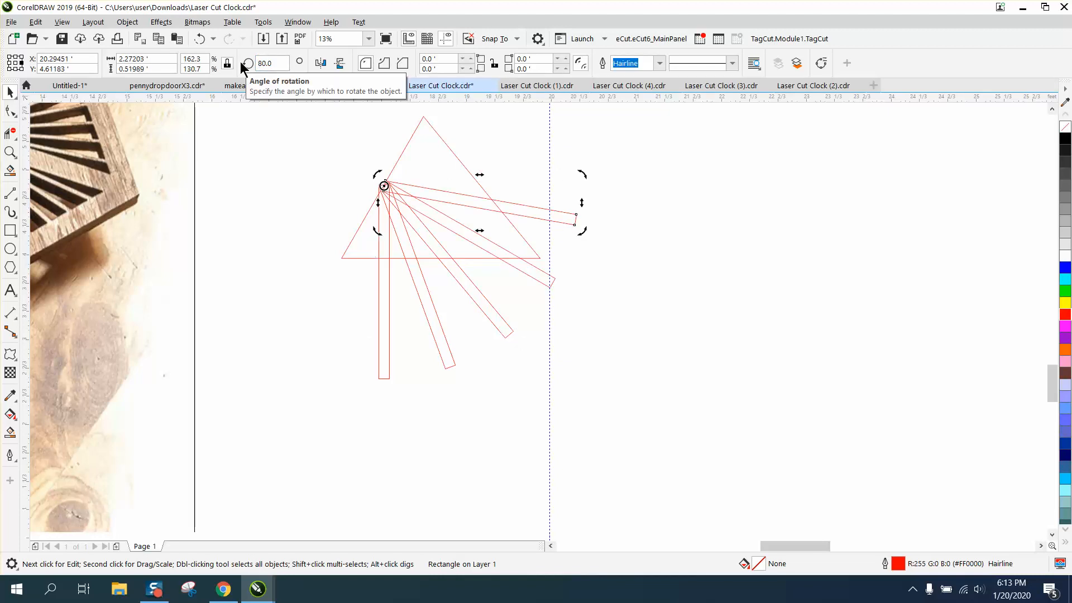
pyautogui.hotkey('ctrl', 'd')
pyautogui.hotkey('ctrl', 'd')
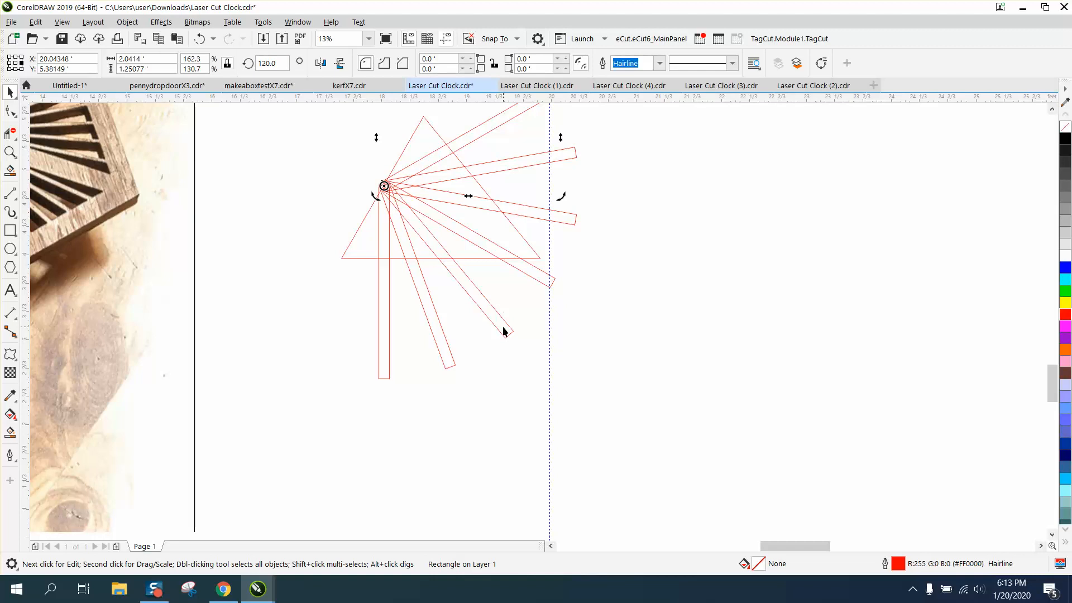
# - Select the triangle with its fan of seven bars and cut the bars out of it with Back Minus Front
pyautogui.scroll(-2, 507, 334)
pyautogui.click(392, 205)
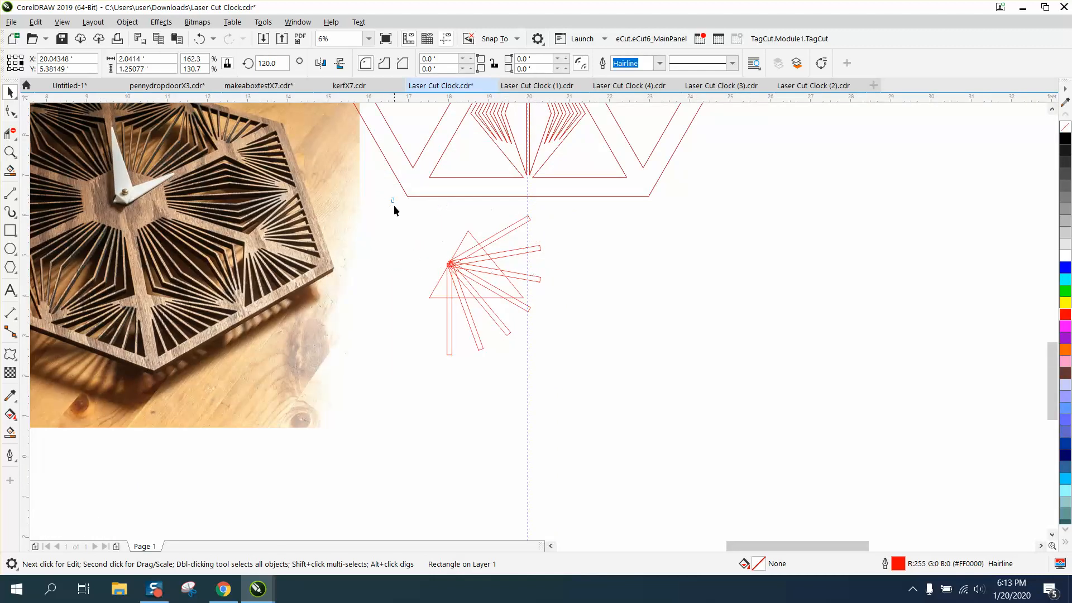
pyautogui.moveTo(574, 347); pyautogui.dragTo(618, 384)
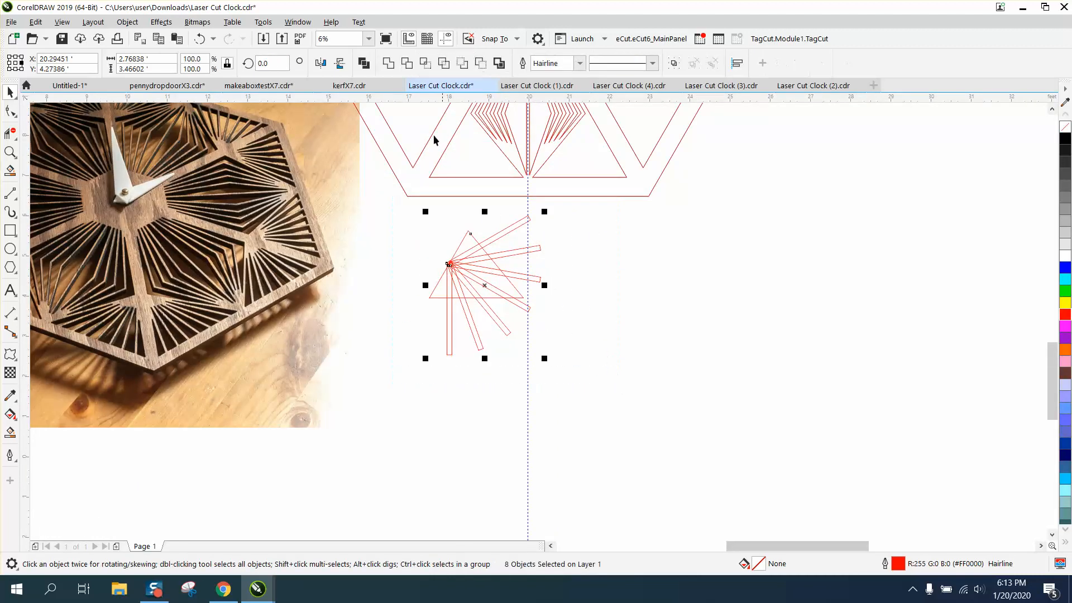
pyautogui.click(391, 64)
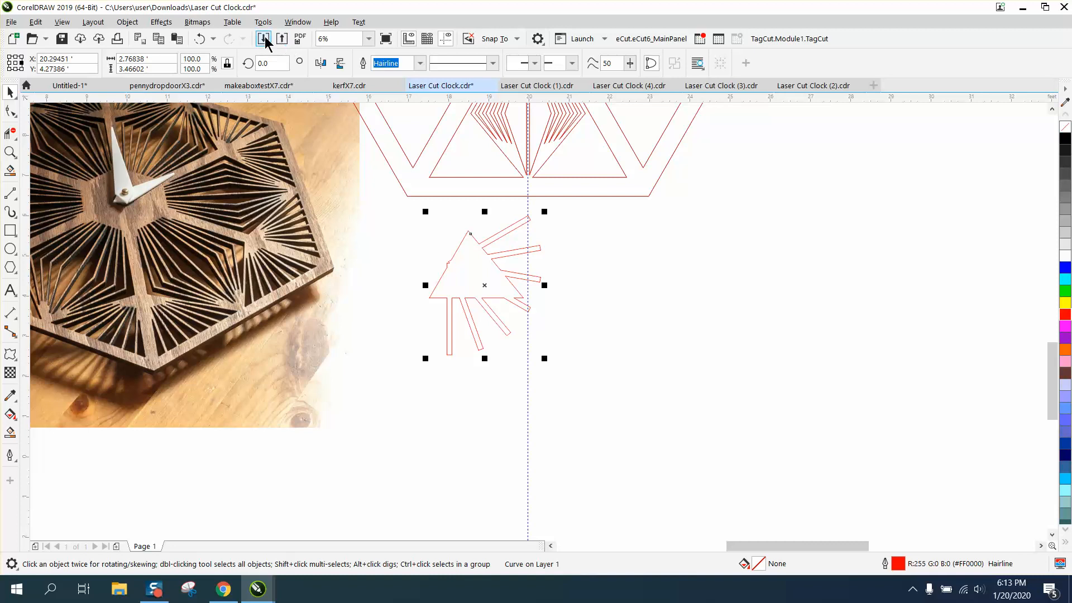
pyautogui.click(206, 42)
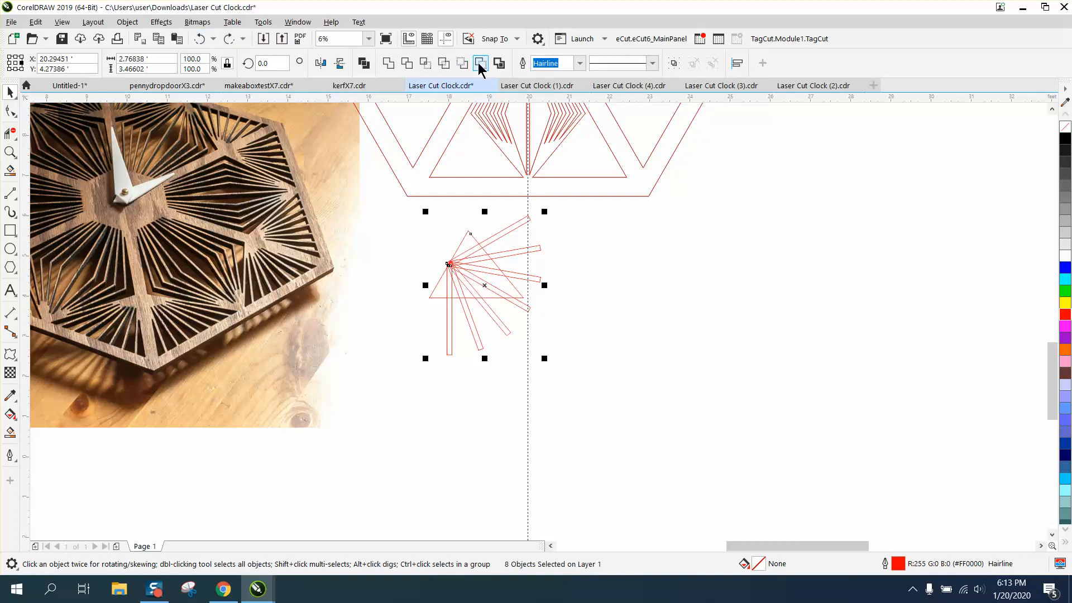
pyautogui.click(481, 66)
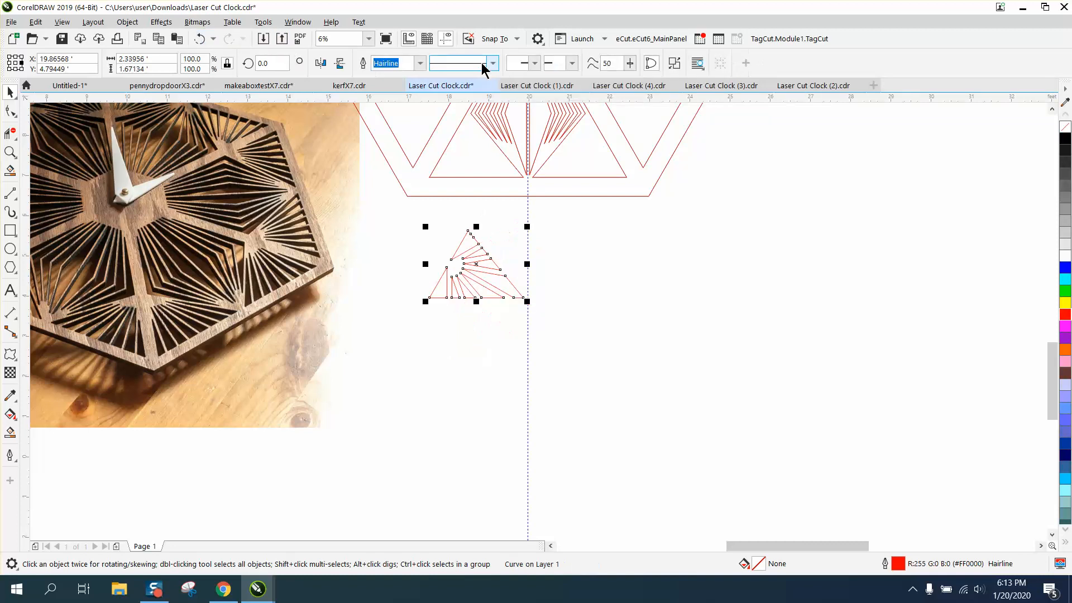
pyautogui.click(583, 245)
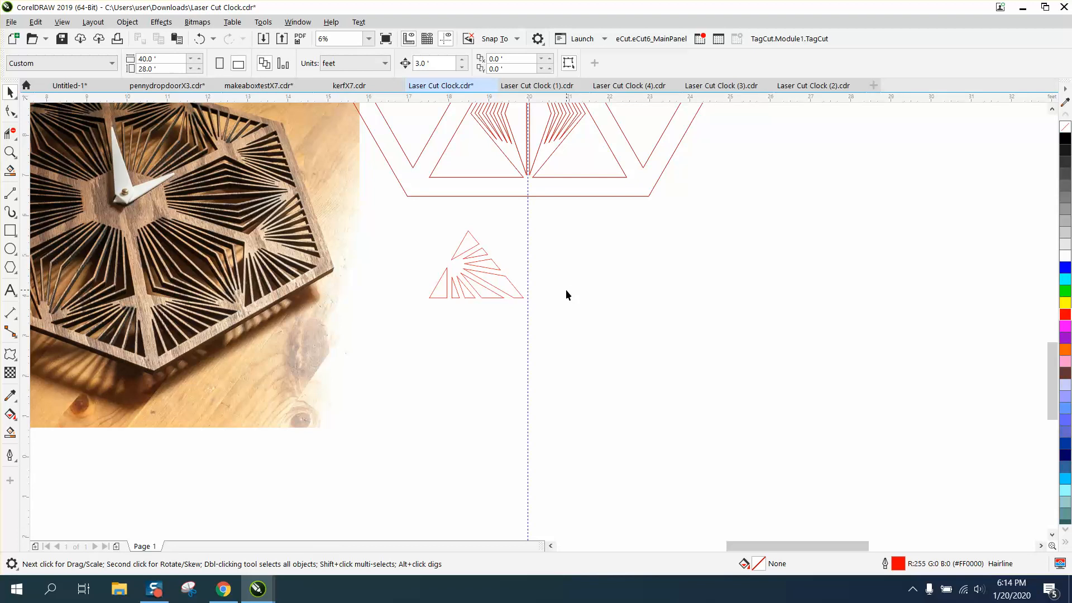
# - Compare the slotted triangle with the reference photo, nudge it 3 ft up into the clock's matching triangular section and inspect its fit
pyautogui.scroll(-1, 571, 293)
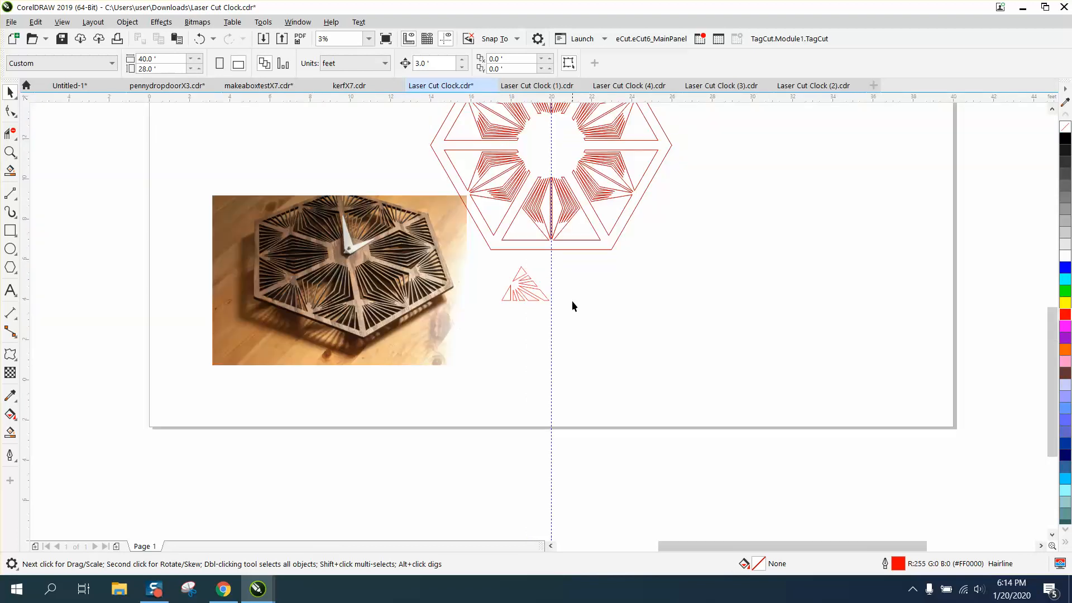
pyautogui.click(10, 152)
pyautogui.moveTo(480, 250); pyautogui.dragTo(648, 341)
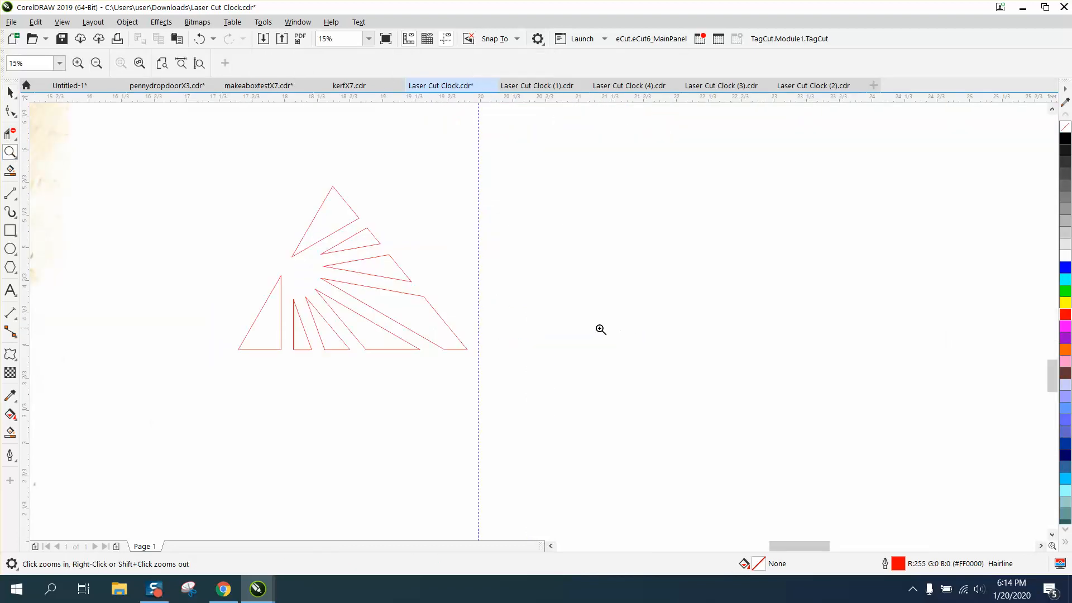
pyautogui.click(10, 92)
pyautogui.scroll(-3, 577, 316)
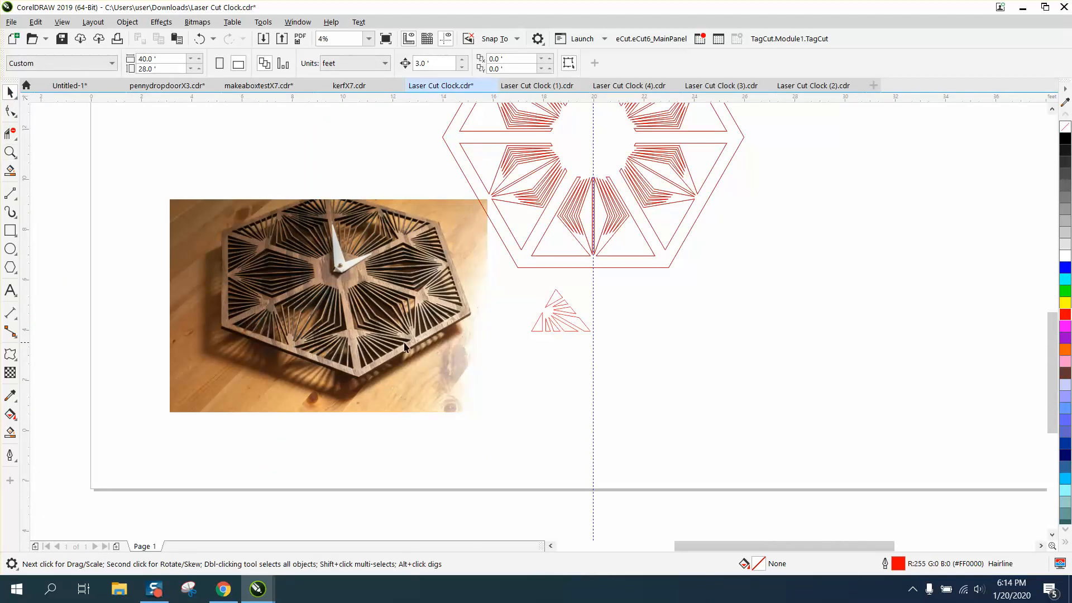
pyautogui.click(556, 332)
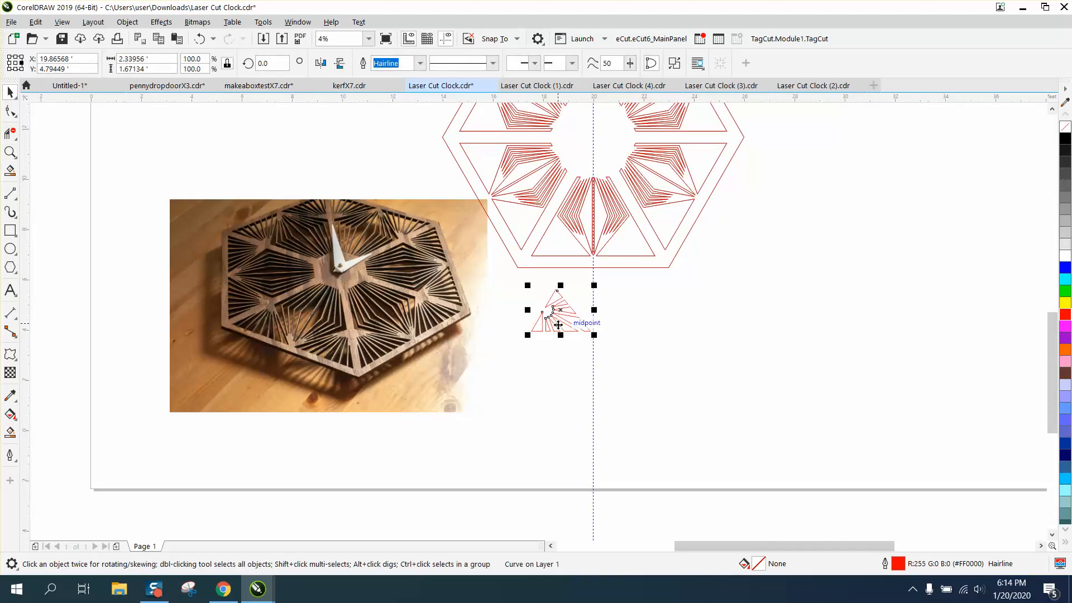
pyautogui.press('Up')
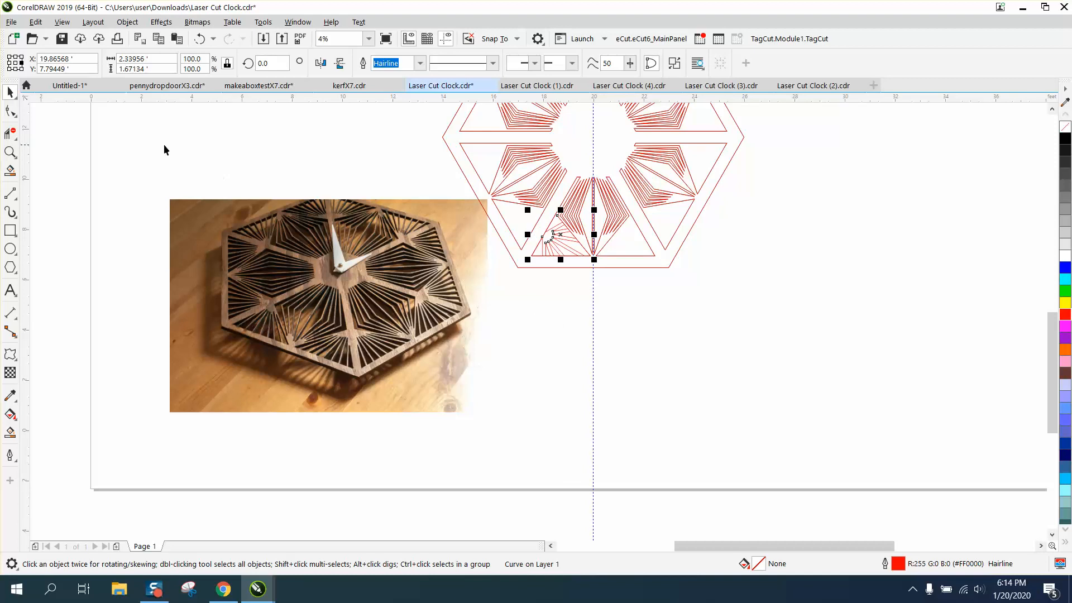
pyautogui.click(10, 152)
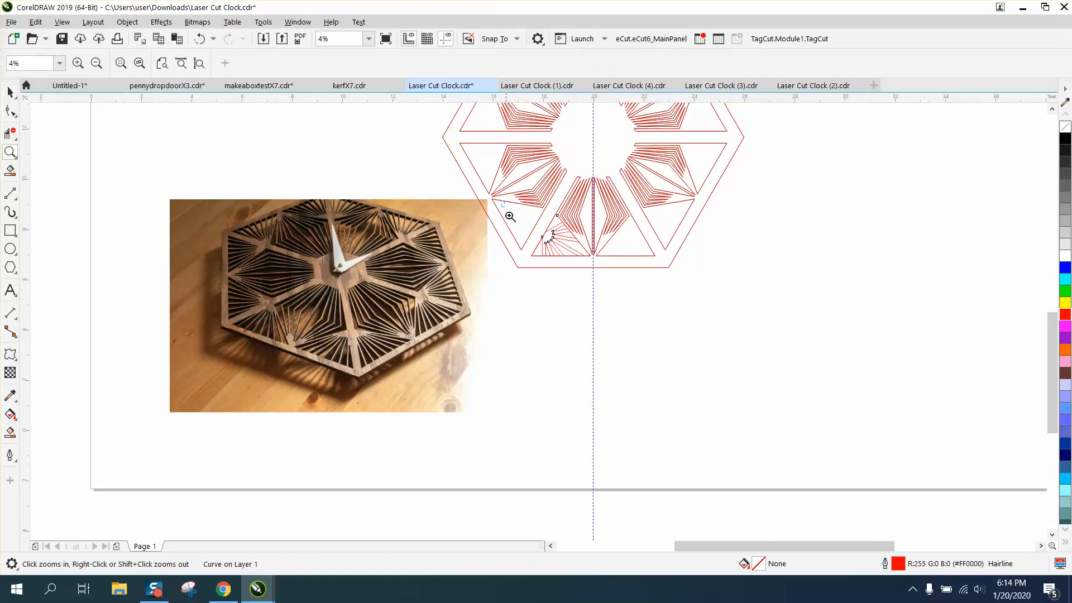
pyautogui.click(633, 301)
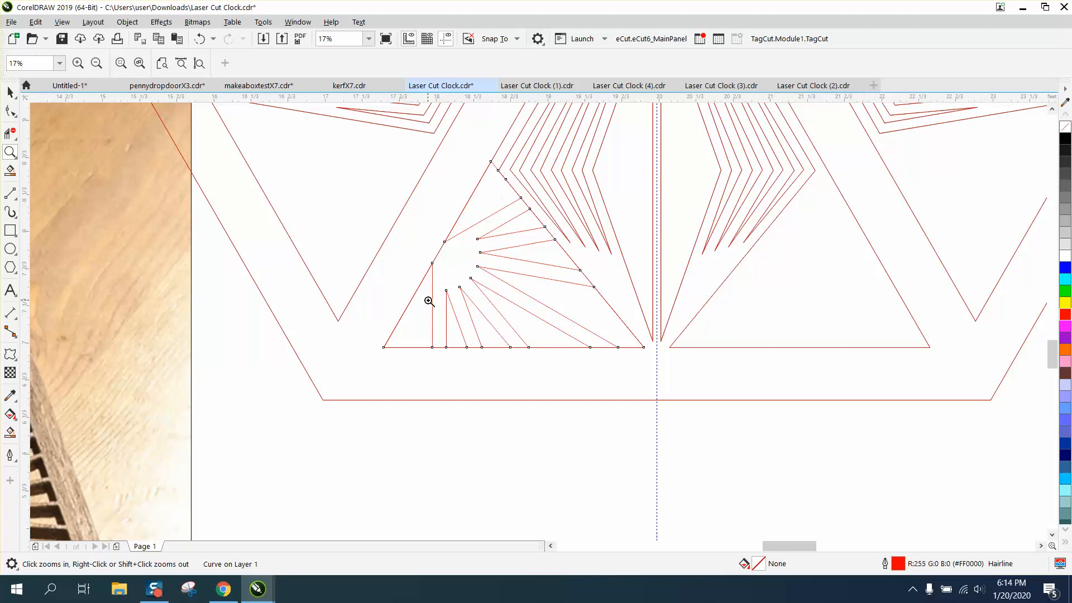
pyautogui.scroll(-1, 427, 300)
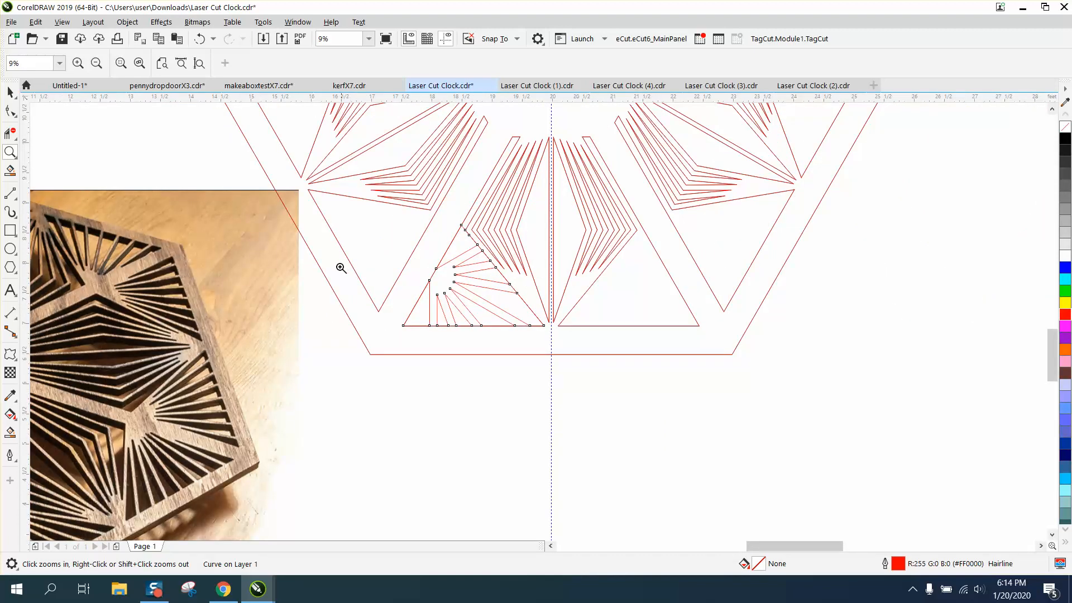
# - Mirror a copy of the slotted triangle horizontally and place it over the matching triangle on the other side of the vertical guideline
pyautogui.click(10, 92)
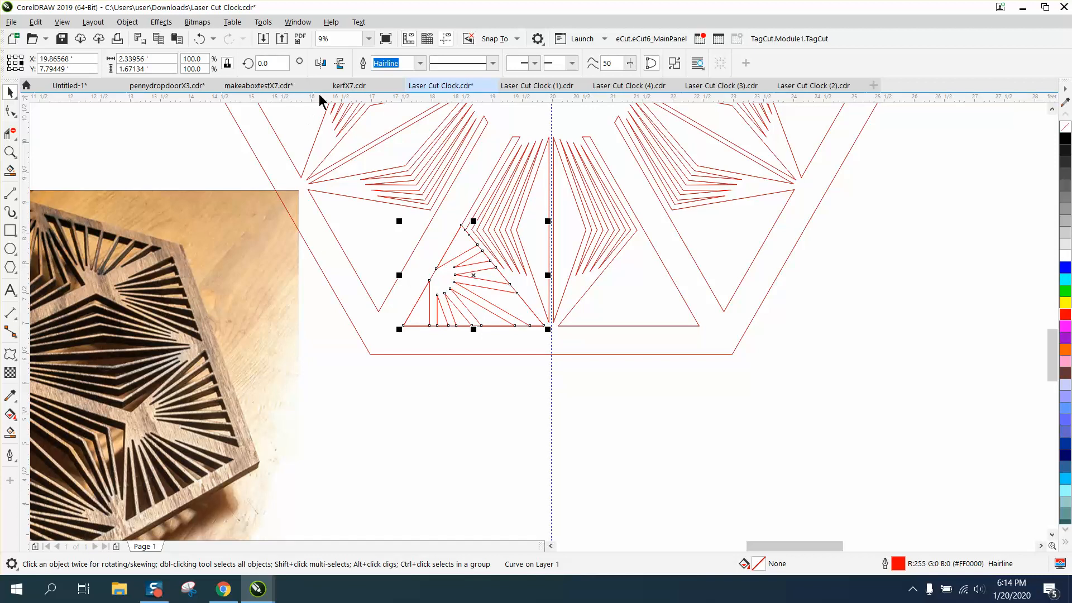
pyautogui.click(324, 63)
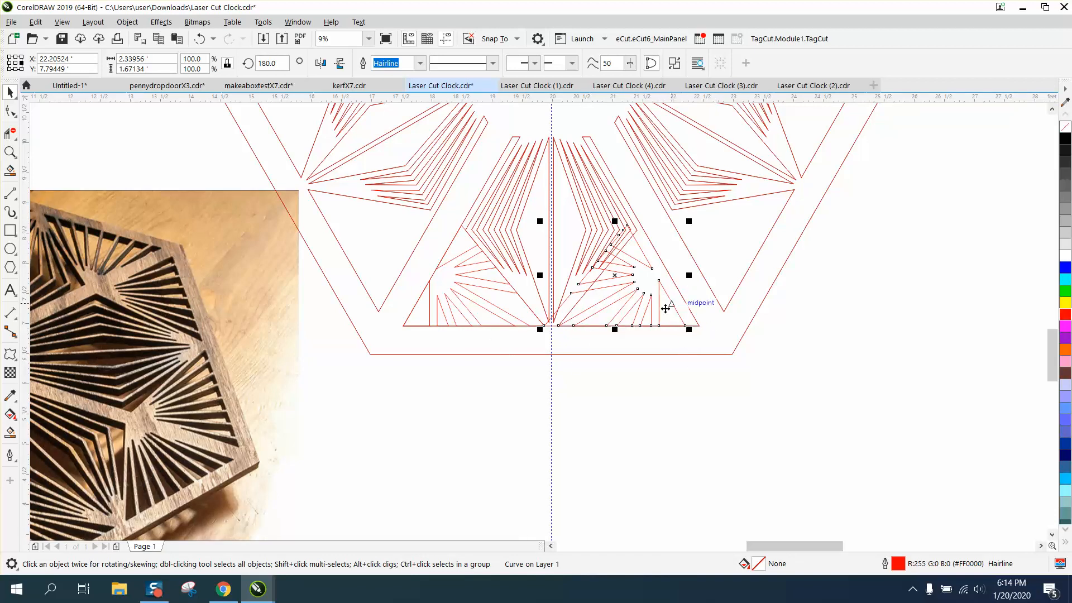
pyautogui.moveTo(659, 281); pyautogui.dragTo(670, 277)
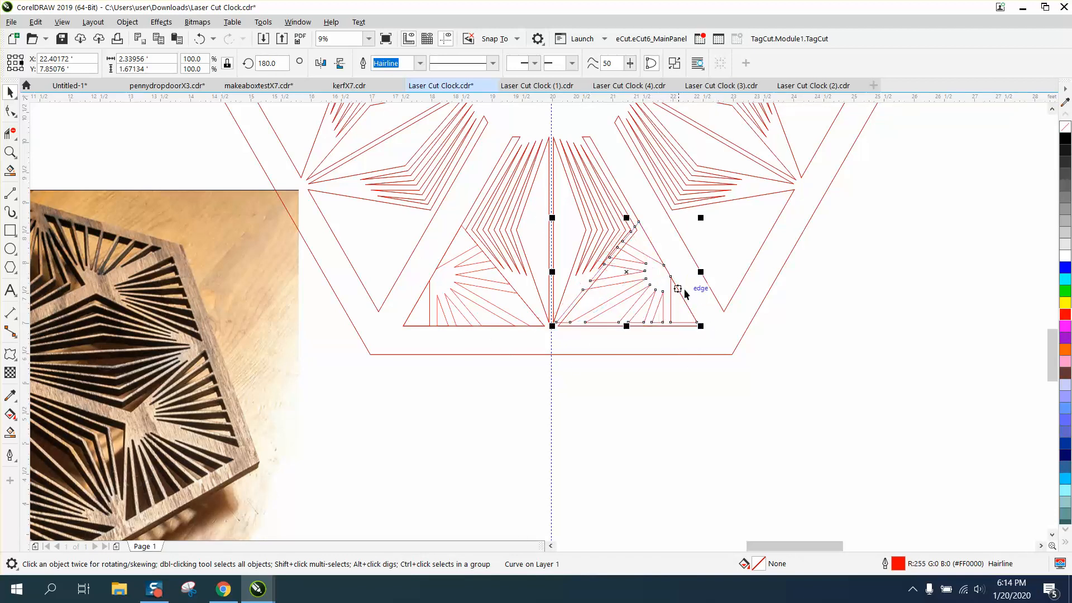
# - Snap the mirrored slotted triangle into place so its outer lower corner meets the matching corner of the clock's triangle
pyautogui.click(10, 152)
pyautogui.moveTo(590, 208); pyautogui.dragTo(719, 294)
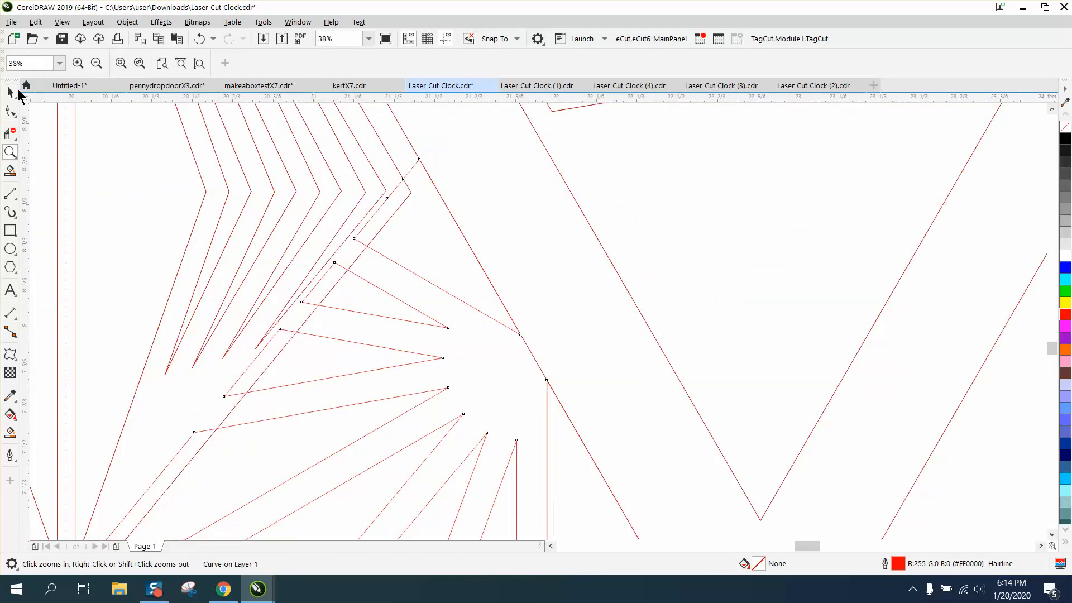
pyautogui.click(17, 94)
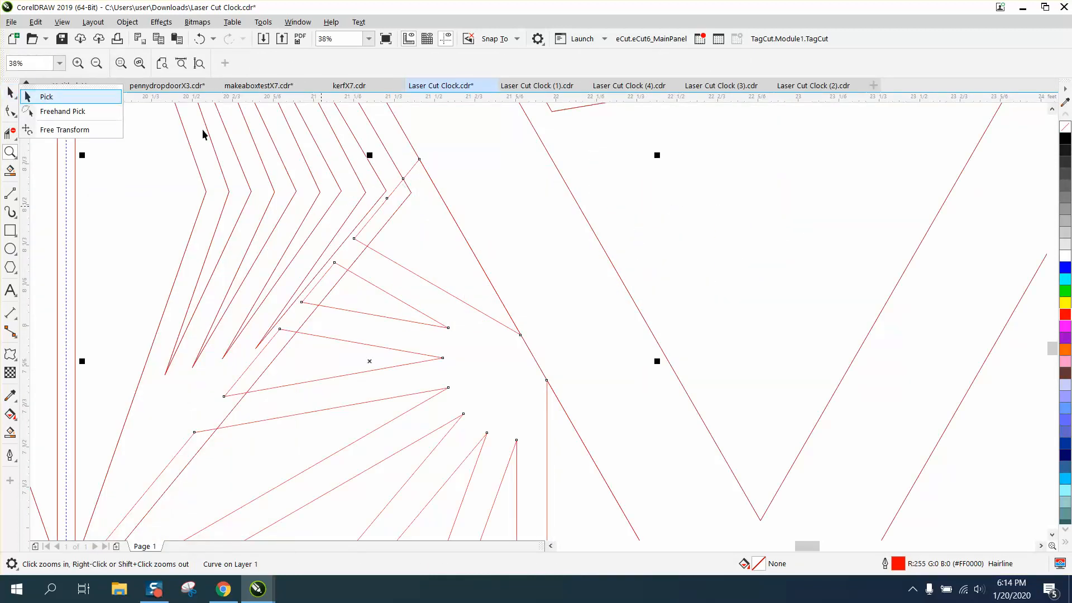
pyautogui.click(47, 96)
pyautogui.moveTo(416, 163); pyautogui.dragTo(445, 205)
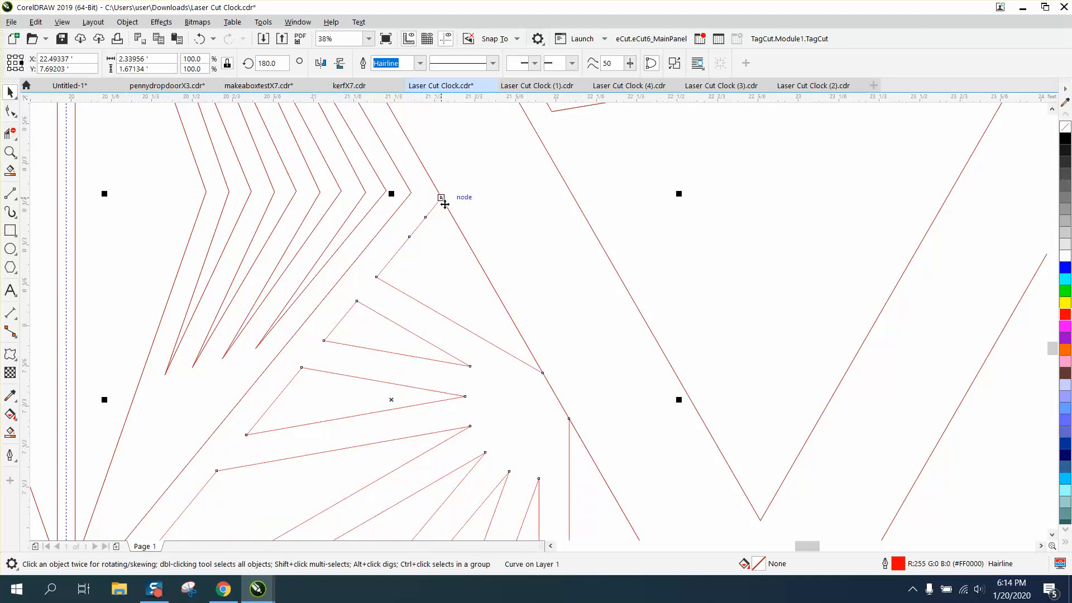
pyautogui.scroll(-2, 445, 204)
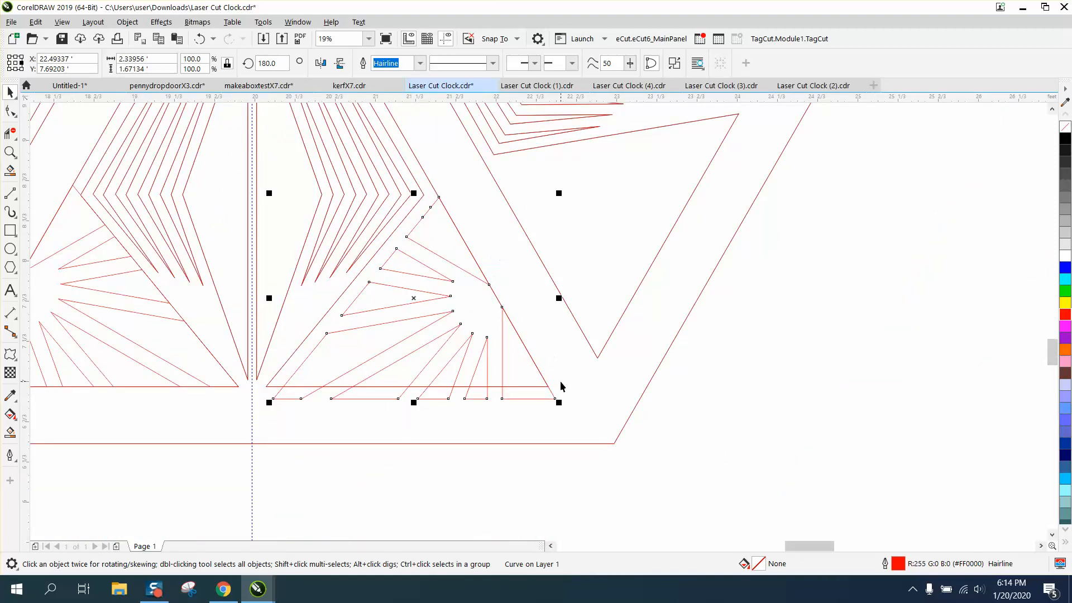
pyautogui.moveTo(555, 399); pyautogui.dragTo(550, 391)
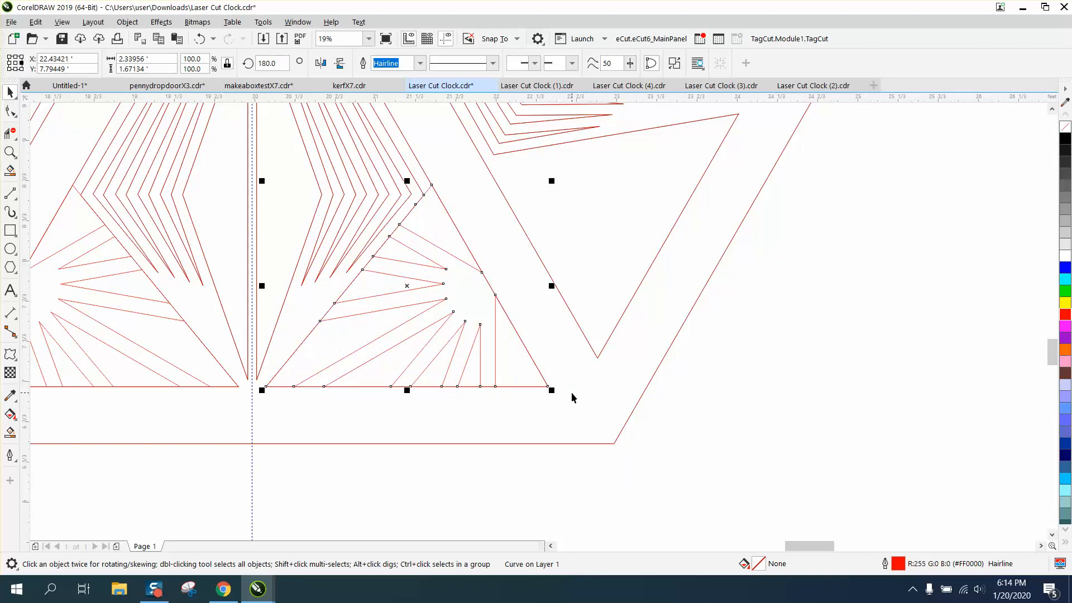
# - Try welding the hexagonal clock and its two slotted triangles together, inspect the slots' open edges, and undo the weld
pyautogui.scroll(-1, 555, 387)
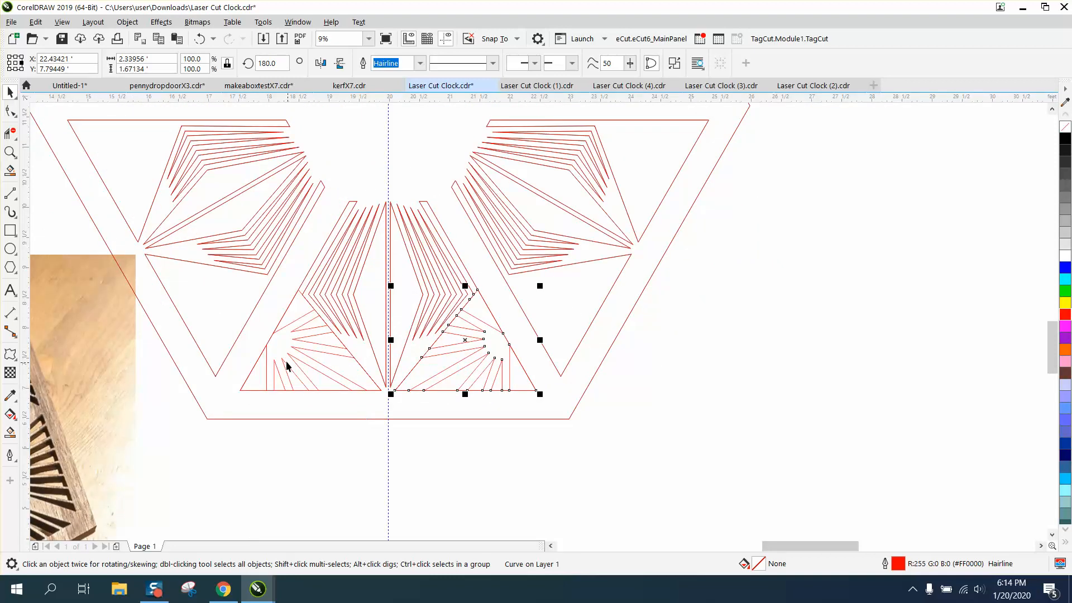
pyautogui.scroll(-1, 403, 405)
pyautogui.moveTo(219, 335); pyautogui.dragTo(117, 310)
pyautogui.scroll(-1, 203, 179)
pyautogui.moveTo(401, 295); pyautogui.dragTo(520, 333)
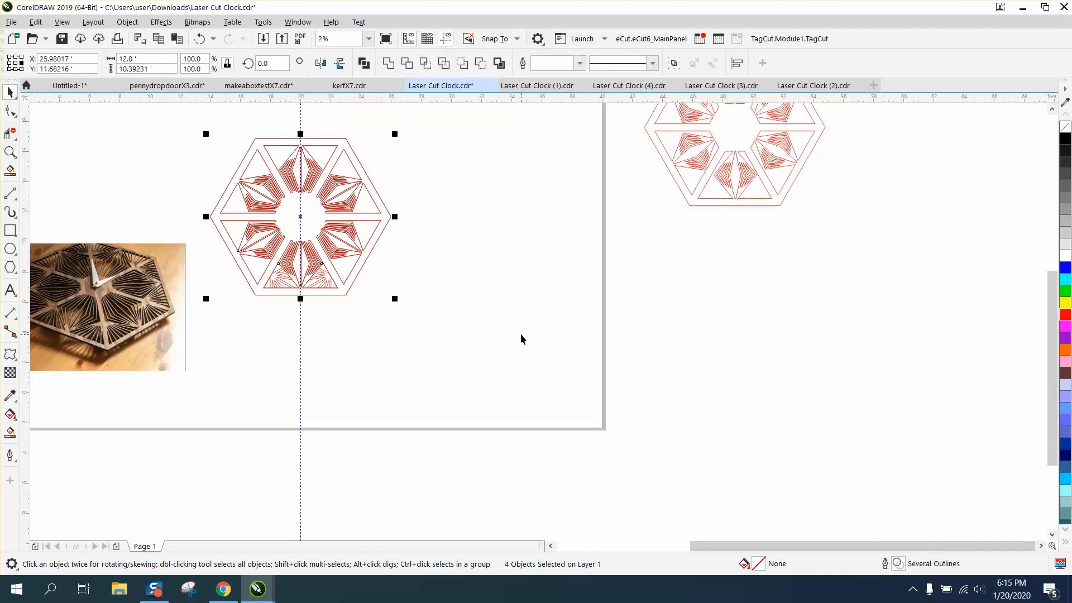
pyautogui.click(390, 63)
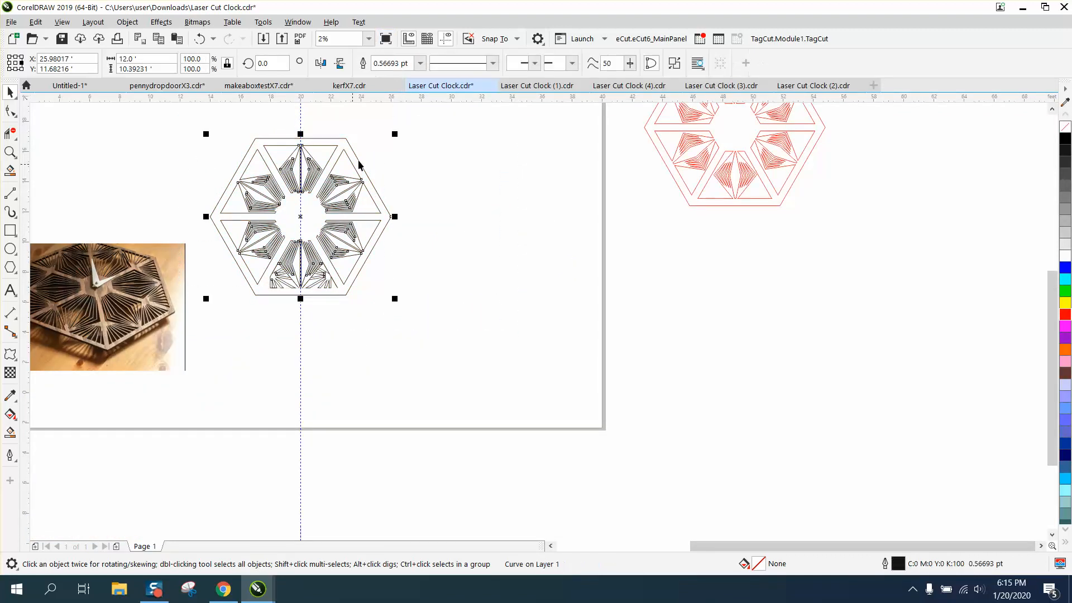
pyautogui.click(10, 152)
pyautogui.moveTo(304, 276); pyautogui.dragTo(371, 307)
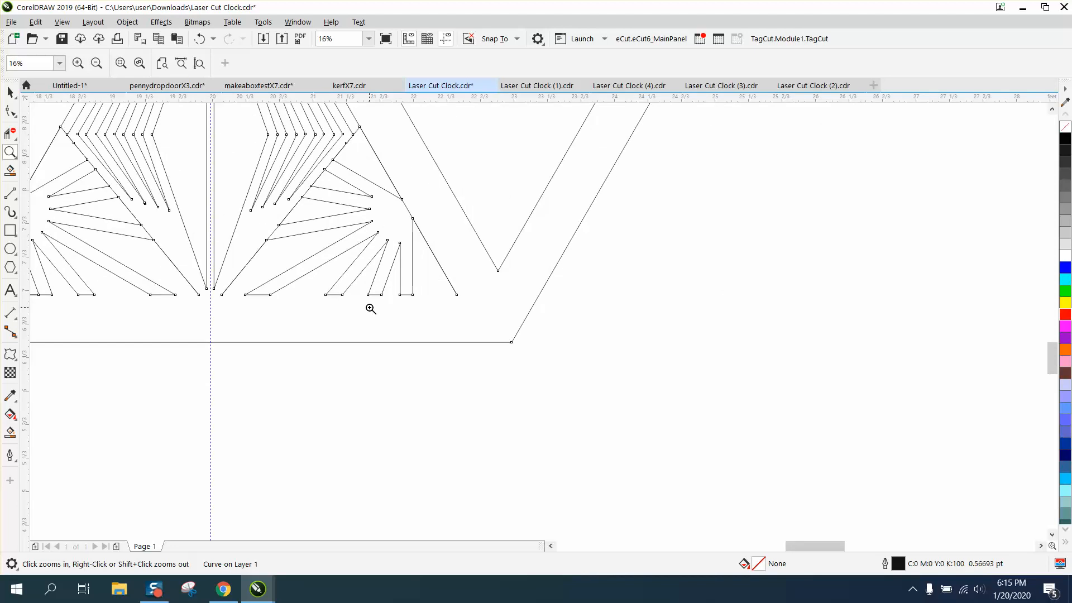
pyautogui.click(200, 39)
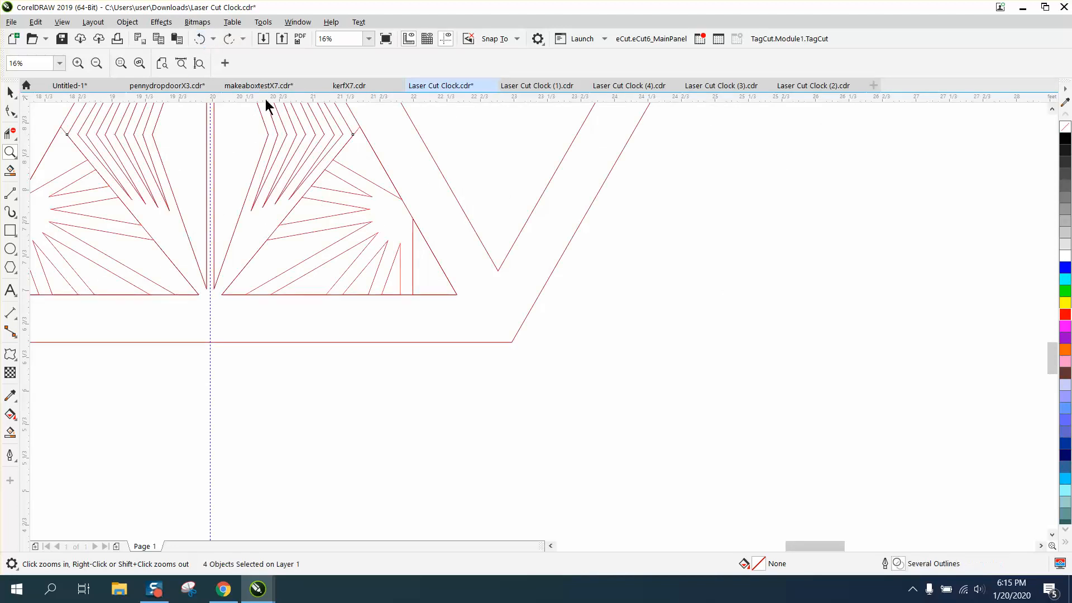
pyautogui.rightClick(559, 371)
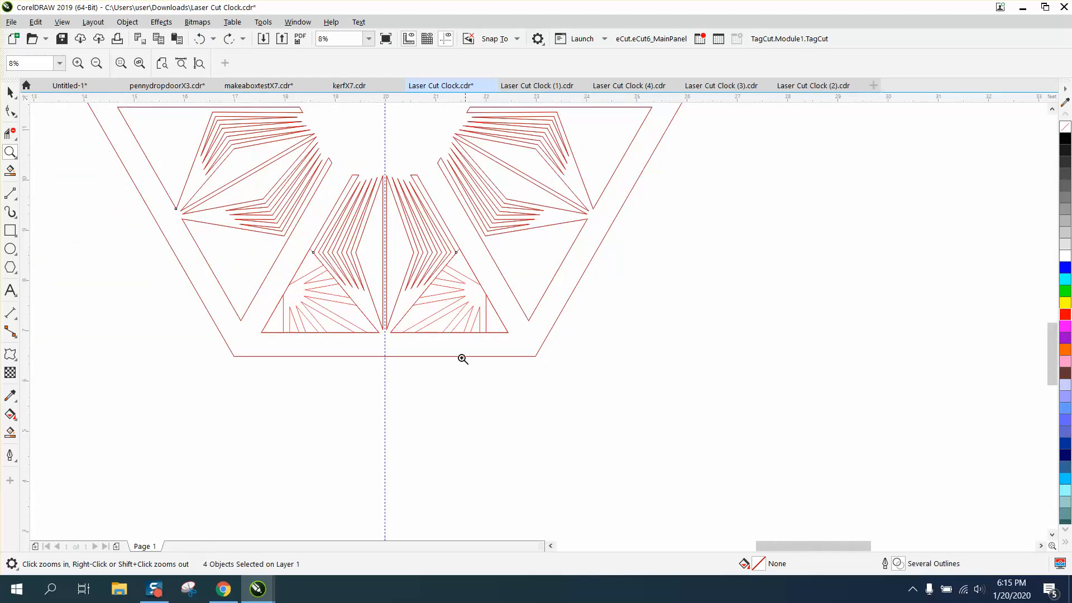
# - Group the two slotted triangles and move the group's centre of rotation to the centre of the hexagon
pyautogui.click(10, 91)
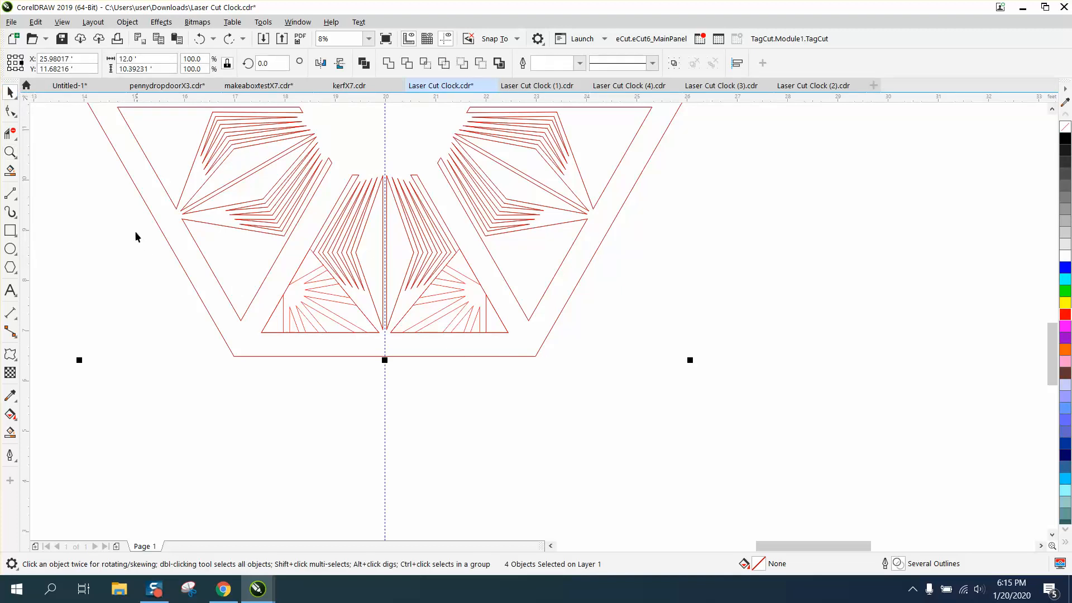
pyautogui.moveTo(136, 237); pyautogui.dragTo(533, 369)
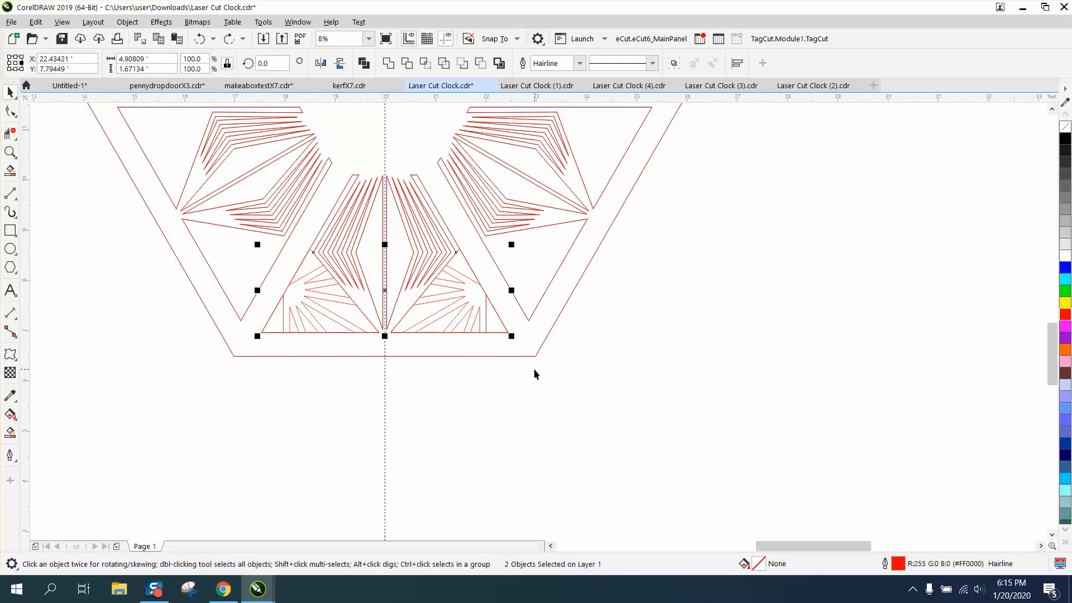
pyautogui.hotkey('ctrl', 'g')
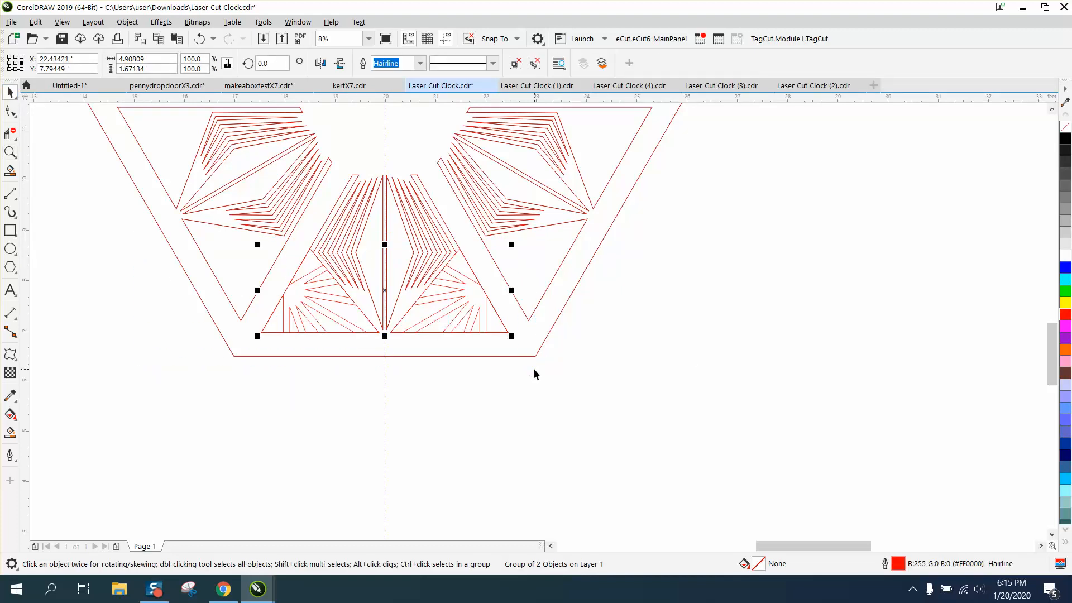
pyautogui.scroll(-2, 535, 369)
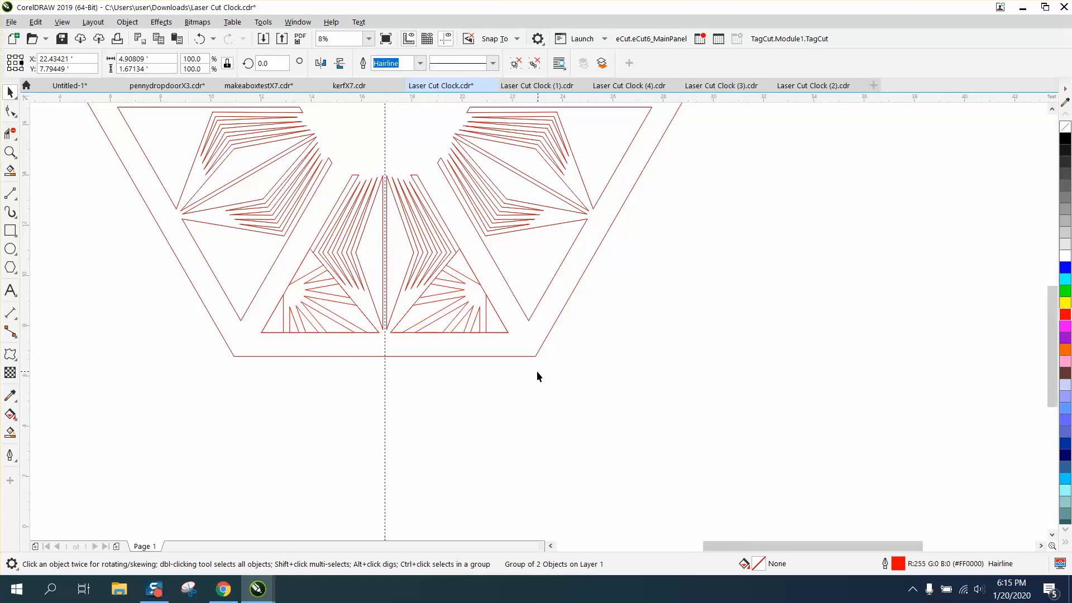
pyautogui.click(462, 332)
pyautogui.moveTo(461, 332); pyautogui.dragTo(461, 233)
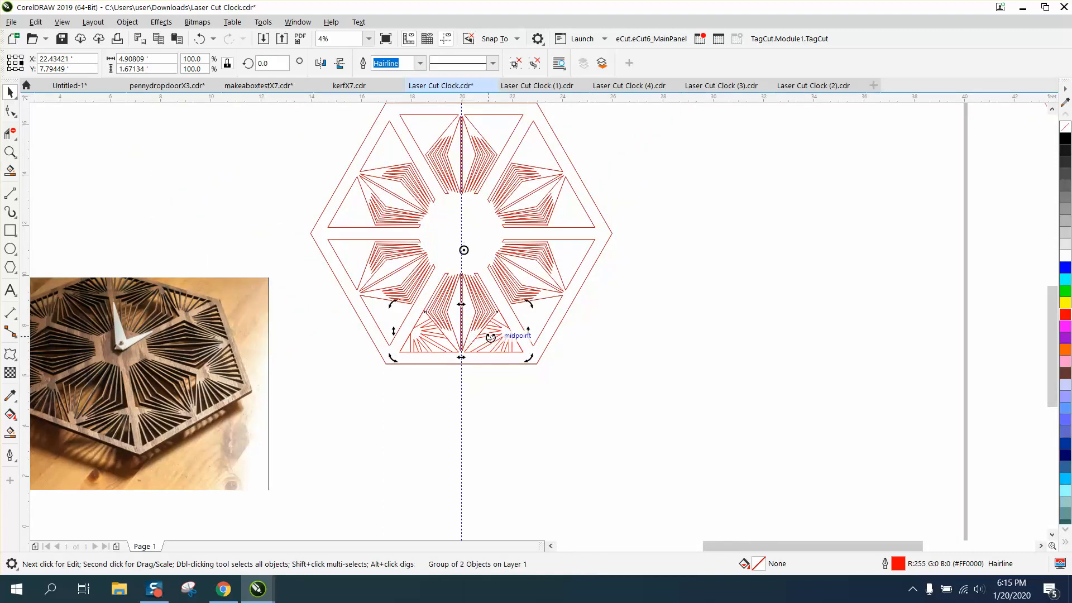
# - Copy the grouped triangles rotated 60 degrees about the hexagon's centre and repeat the copy at 120, 180, 240 and 300 degrees
pyautogui.click(272, 63)
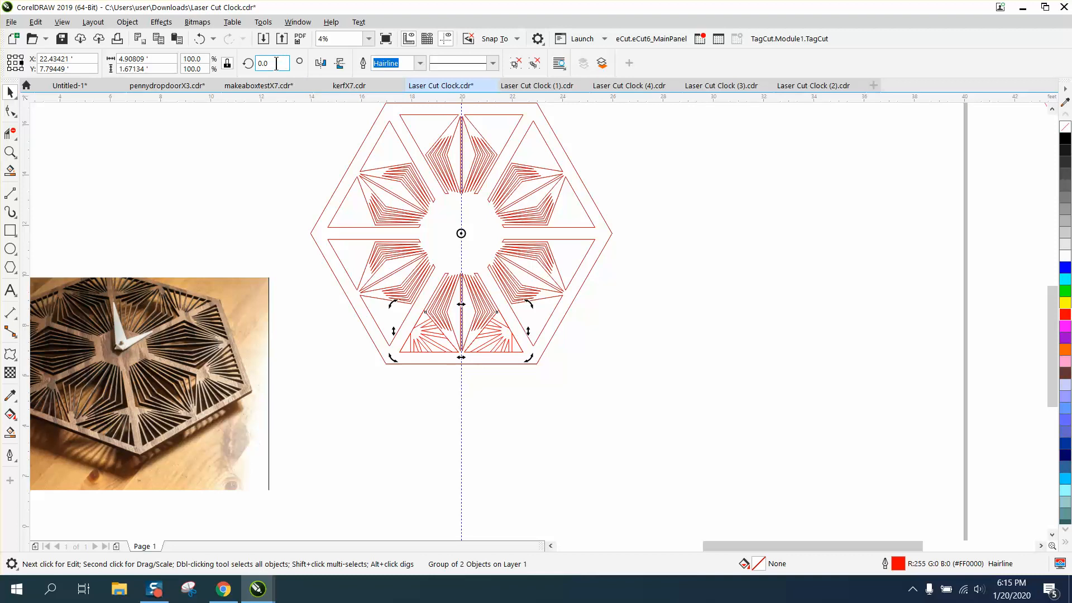
pyautogui.write('60')
pyautogui.press('Return')
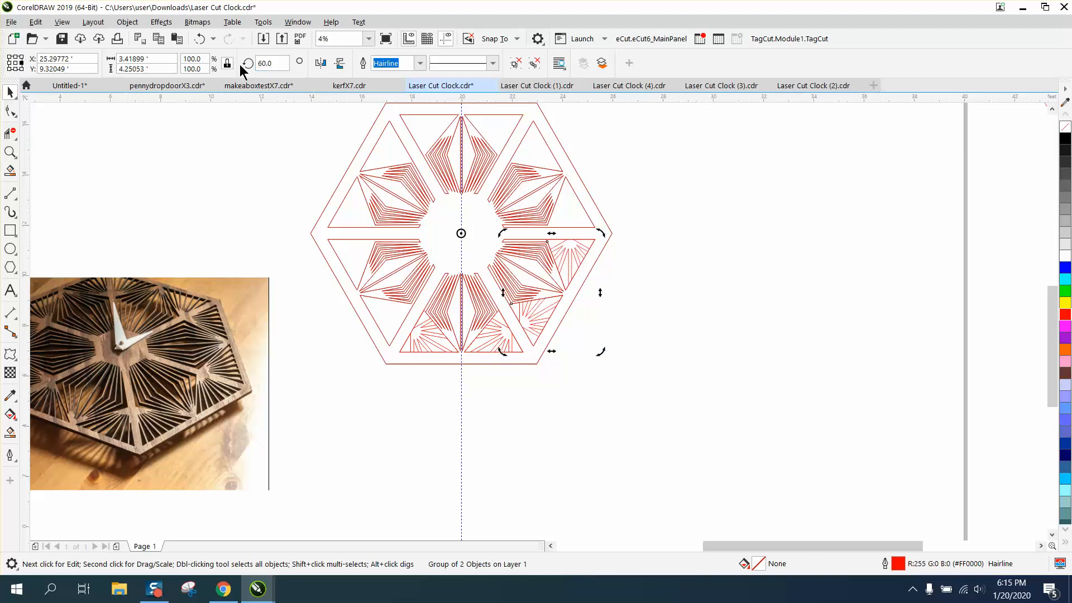
pyautogui.press('Return')
pyautogui.press('Return')
pyautogui.press('Return')
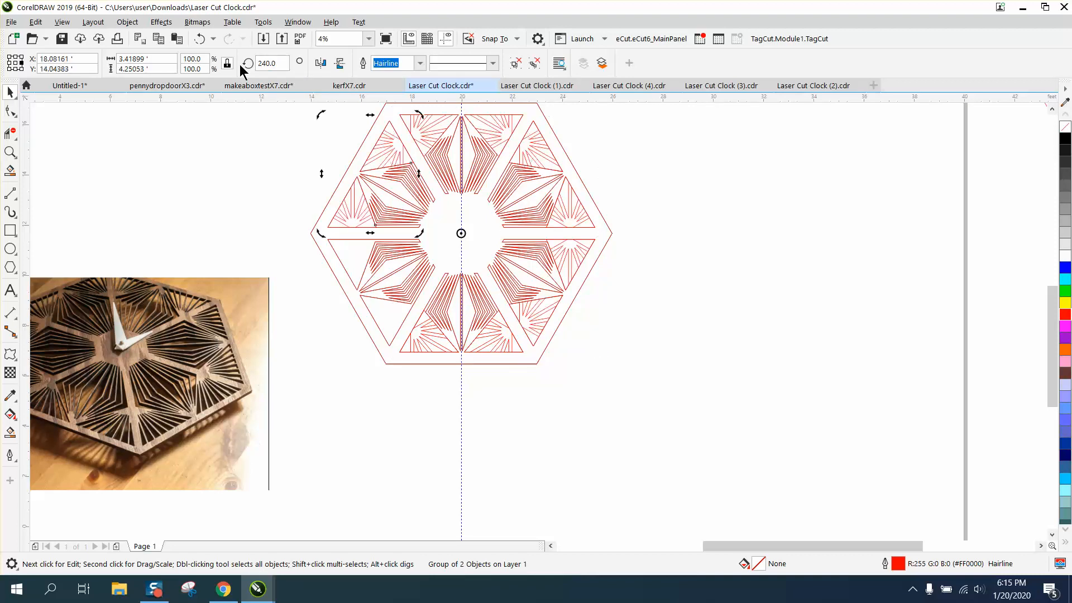
pyautogui.press('Return')
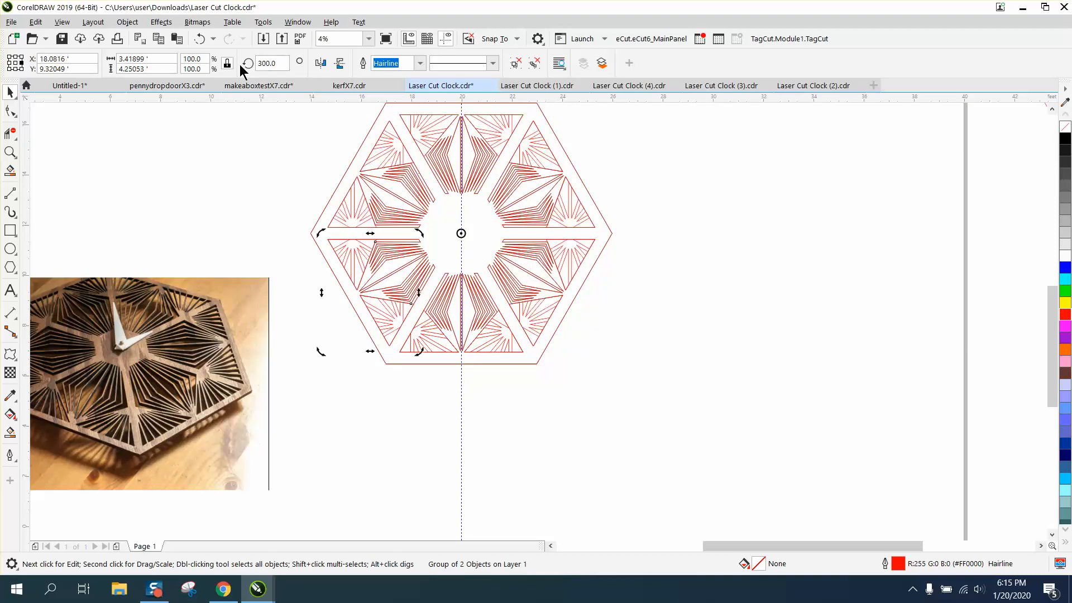
pyautogui.click(575, 333)
# - Select the whole hexagonal clock and ungroup all of its grouped slotted triangles
pyautogui.scroll(-1, 560, 322)
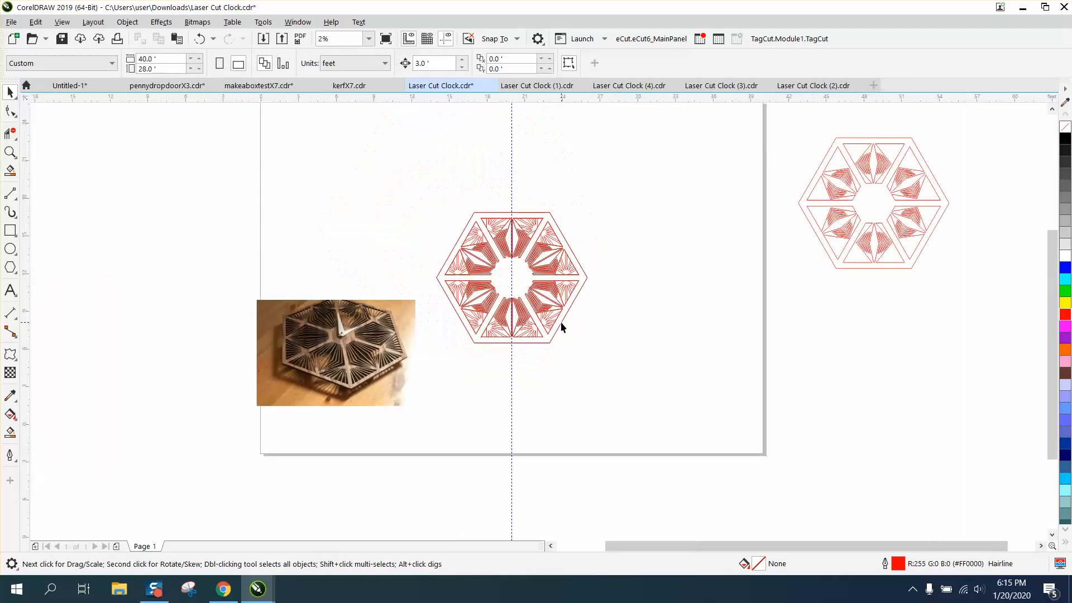
pyautogui.click(10, 152)
pyautogui.moveTo(456, 259); pyautogui.dragTo(675, 378)
pyautogui.click(10, 92)
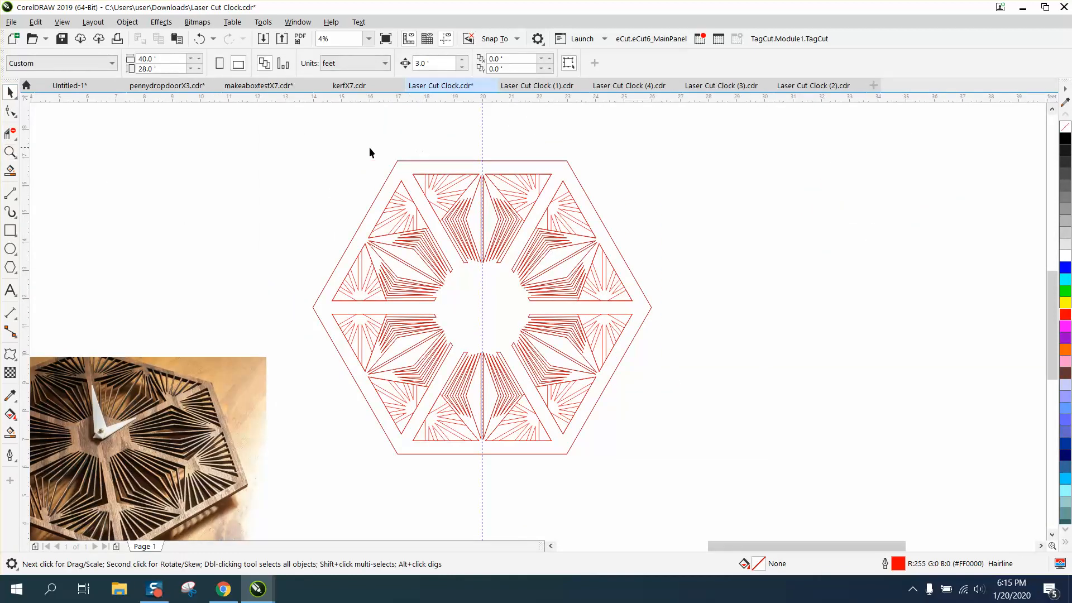
pyautogui.moveTo(547, 395); pyautogui.dragTo(734, 480)
pyautogui.click(127, 21)
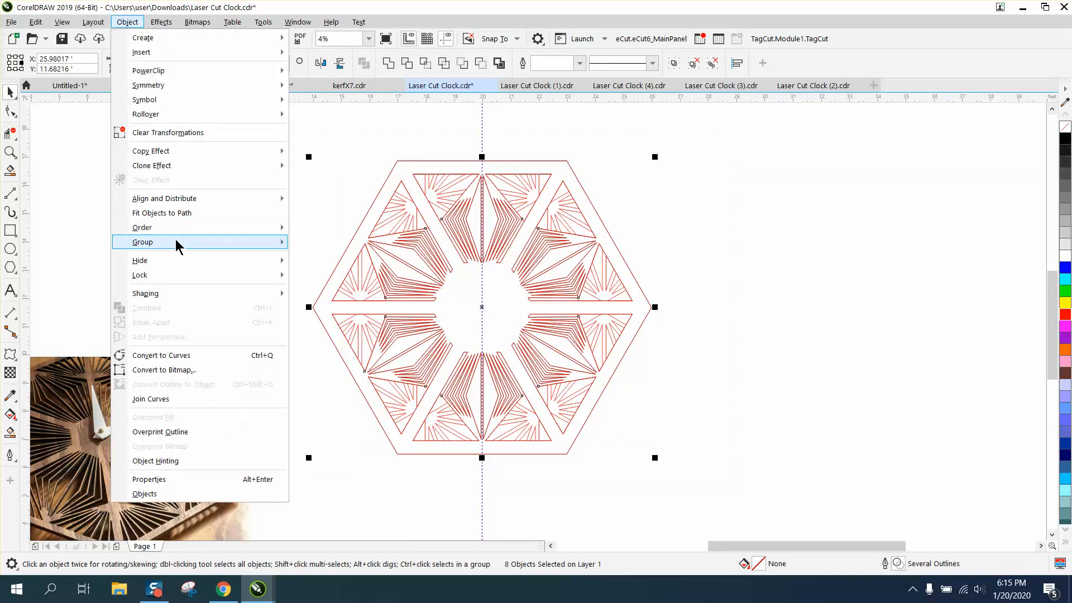
pyautogui.moveTo(177, 242)
pyautogui.click(308, 271)
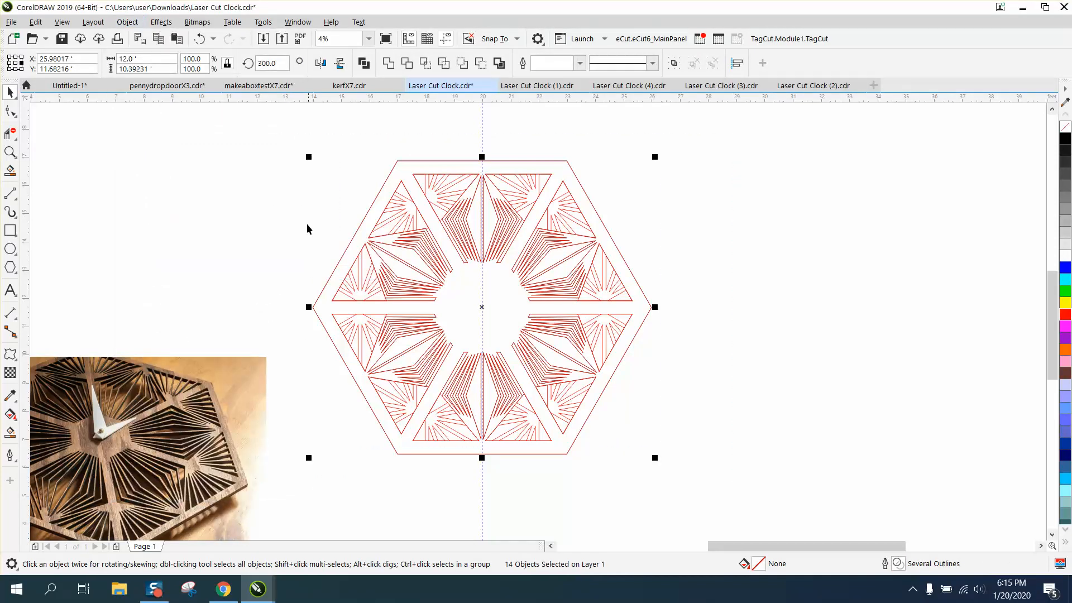
# - Try welding all parts of the clock into one curve, and undo the weld and the ungrouping
pyautogui.moveTo(288, 128); pyautogui.dragTo(692, 469)
pyautogui.click(389, 63)
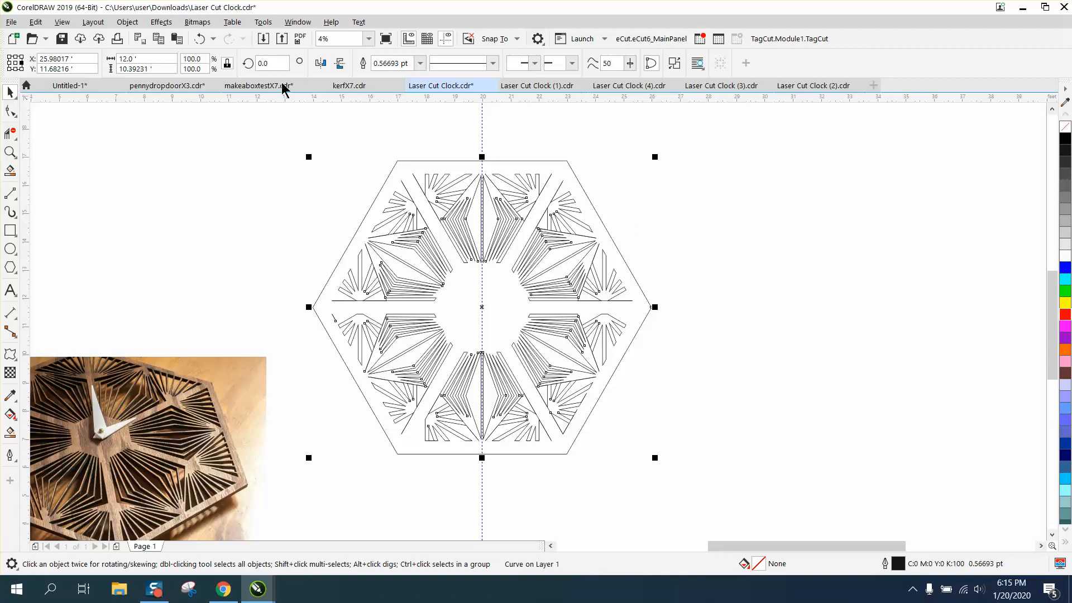
pyautogui.click(200, 38)
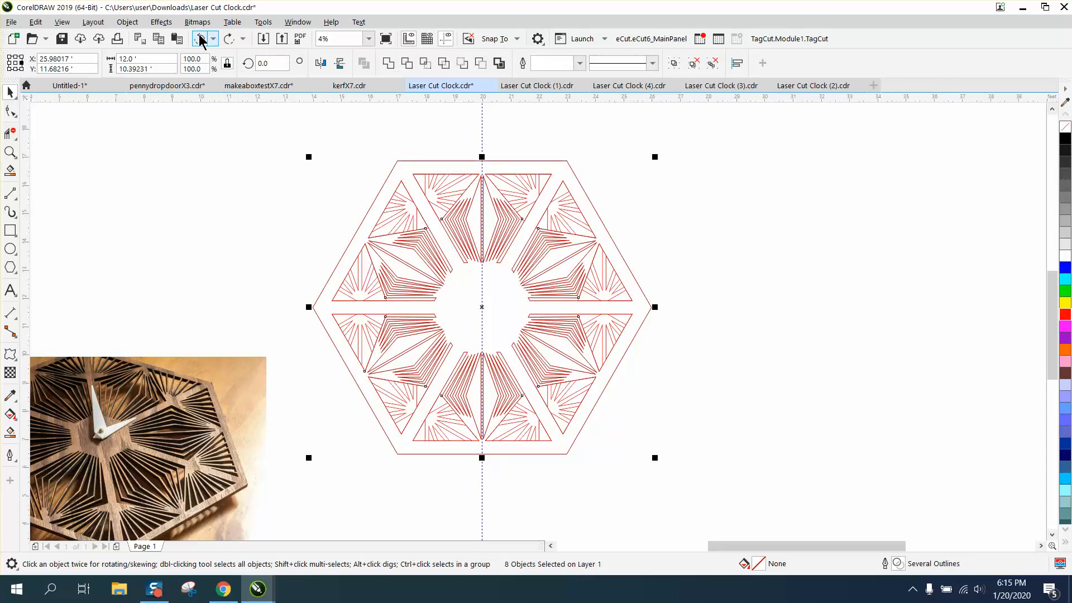
pyautogui.click(199, 39)
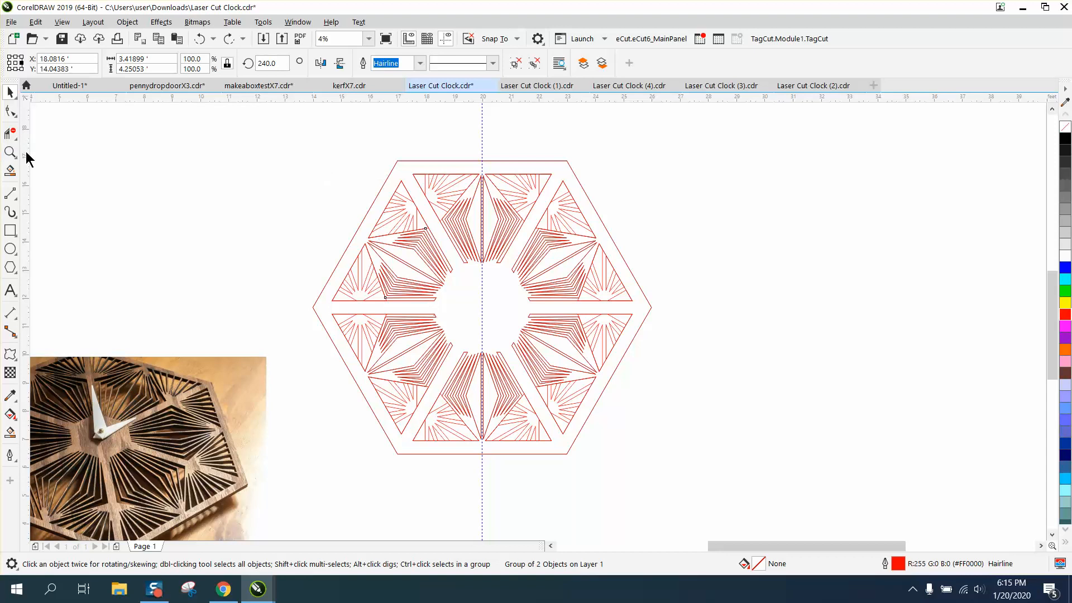
# - Remove the segments closing the slots along the horizontal edge of the clock's upper-left slotted triangle with Virtual Segment Delete
pyautogui.press('z')
pyautogui.moveTo(371, 155); pyautogui.dragTo(619, 273)
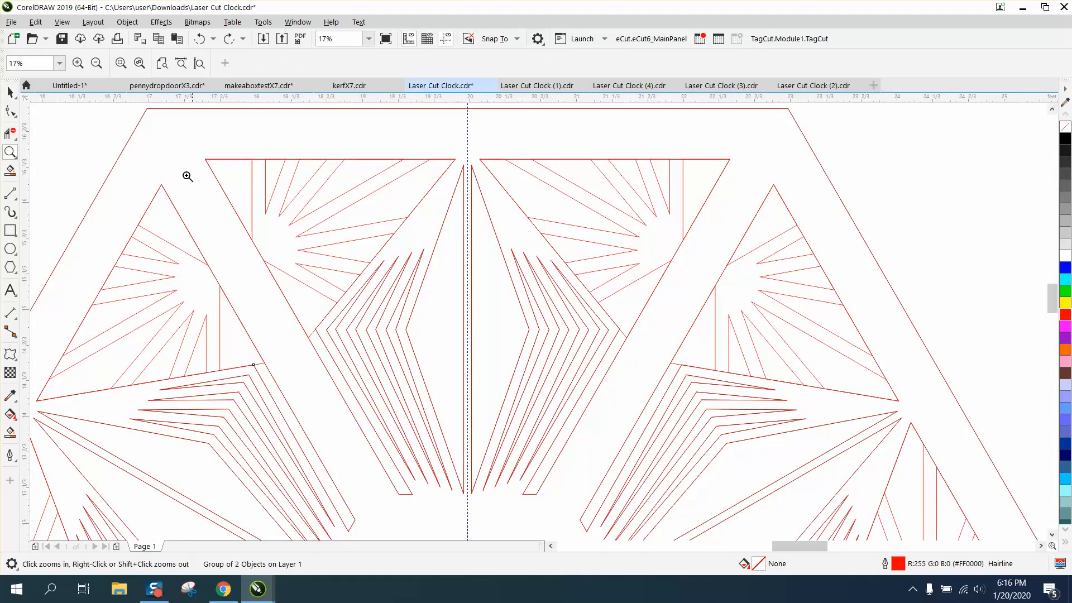
pyautogui.click(10, 134)
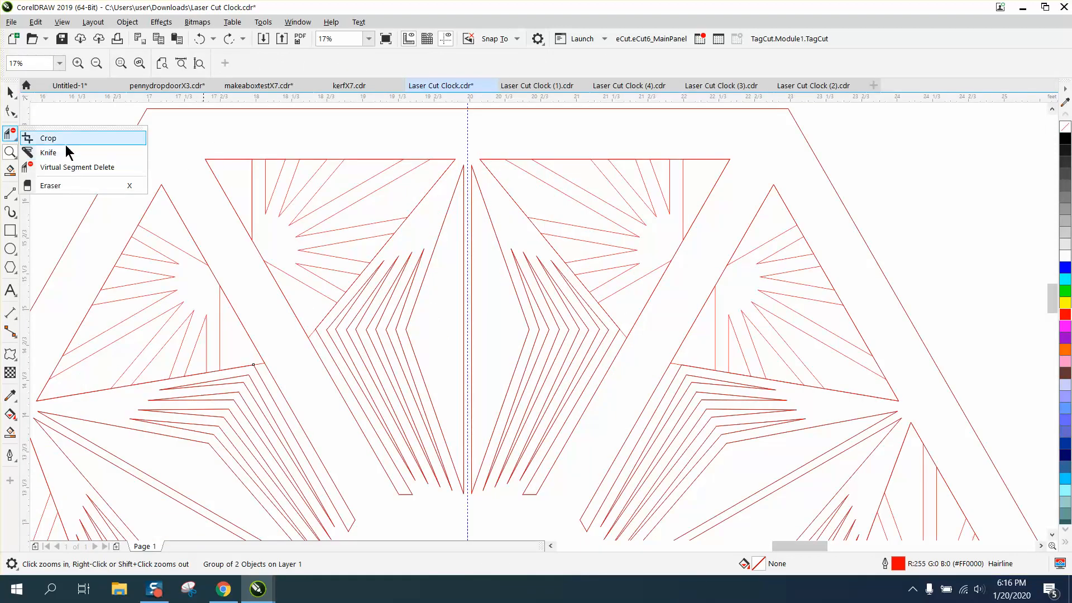
pyautogui.click(72, 167)
pyautogui.click(259, 158)
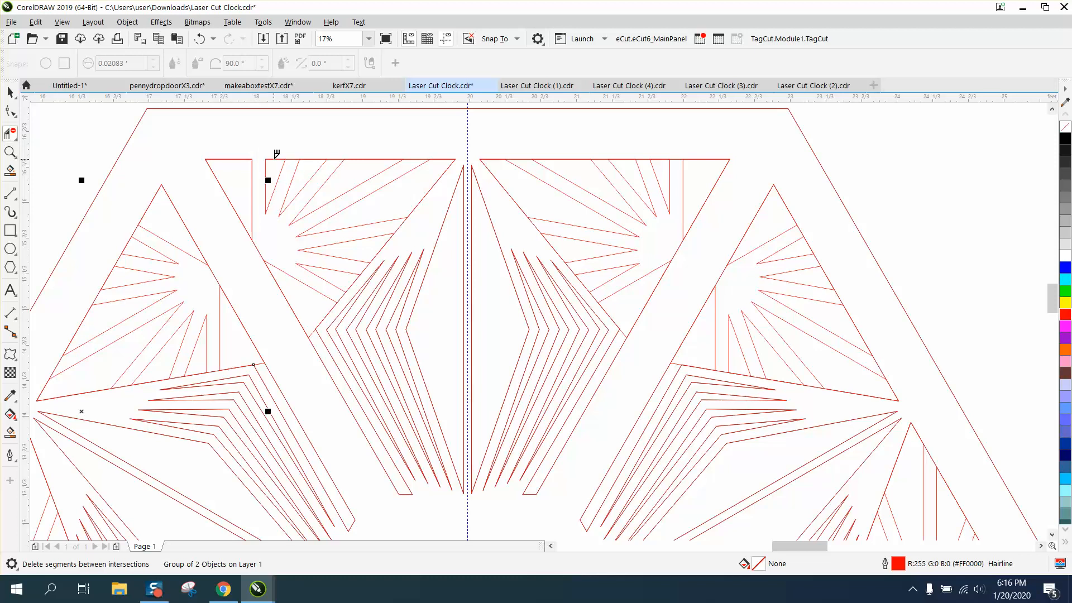
pyautogui.click(292, 158)
pyautogui.click(335, 158)
pyautogui.click(423, 159)
# - Remove the segments closing the slots on all three sides of the slotted triangle right of the guideline at the clock's upper edge
pyautogui.click(599, 159)
pyautogui.click(527, 158)
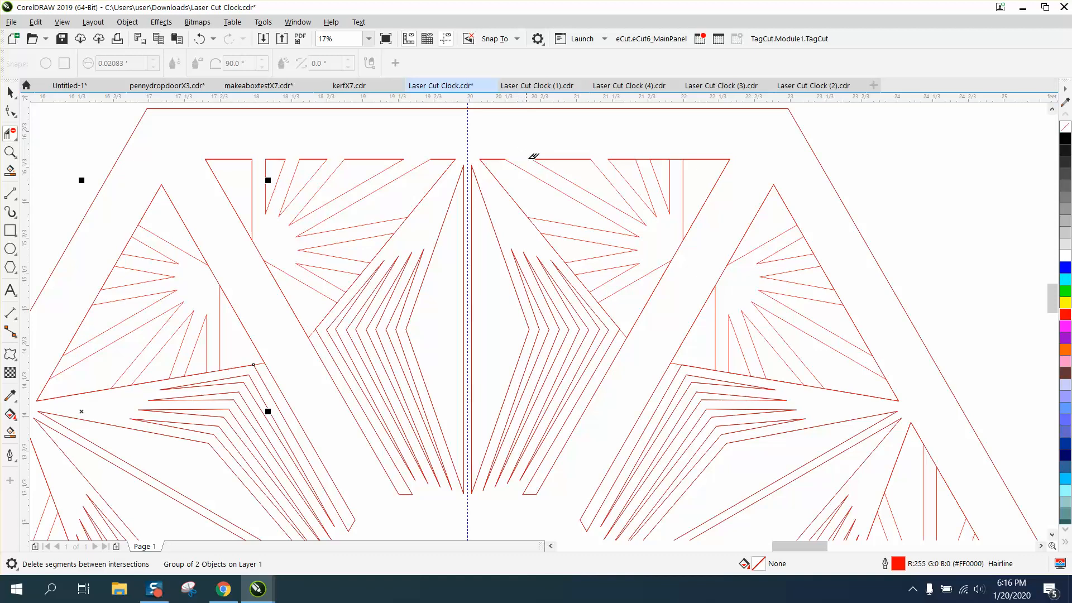
pyautogui.click(644, 159)
pyautogui.click(677, 159)
pyautogui.click(679, 246)
pyautogui.click(572, 269)
pyautogui.click(539, 226)
pyautogui.click(10, 92)
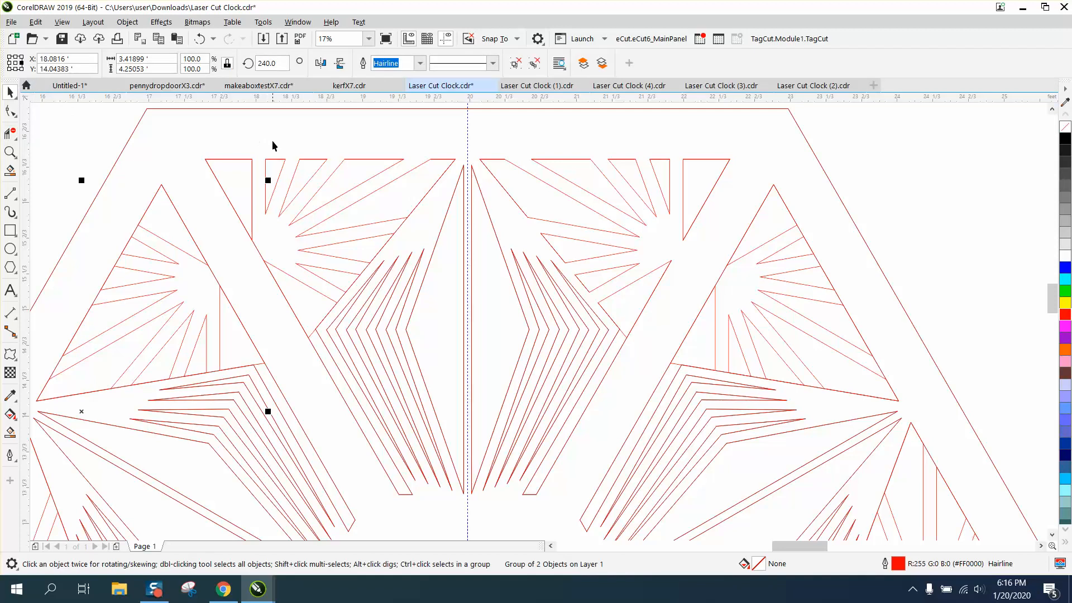
# - Select the pair of slotted triangles at the clock's upper edge and ungroup all of their objects
pyautogui.click(146, 146)
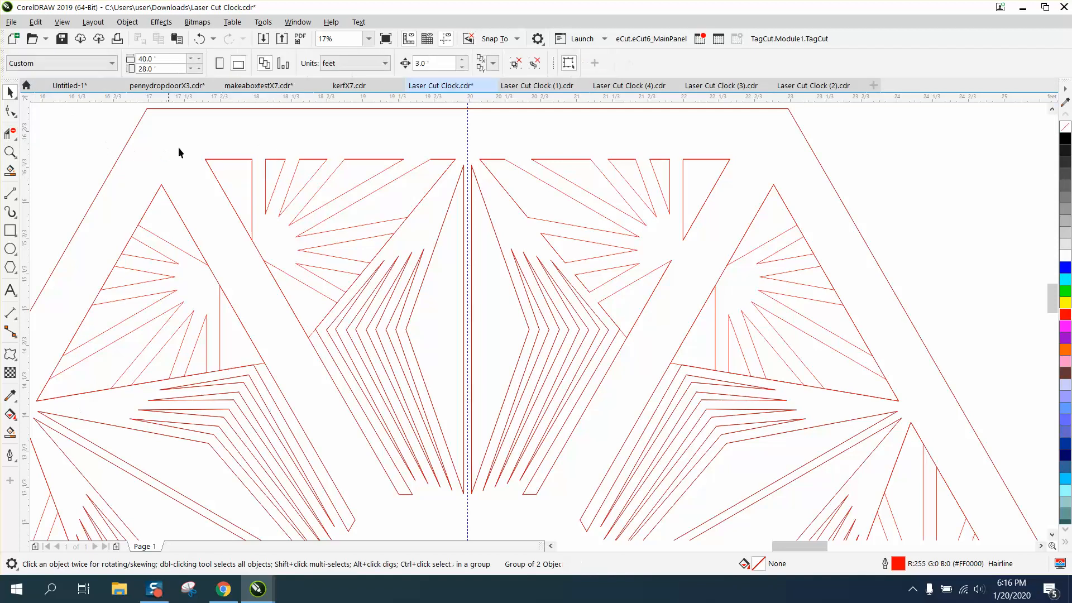
pyautogui.click(233, 160)
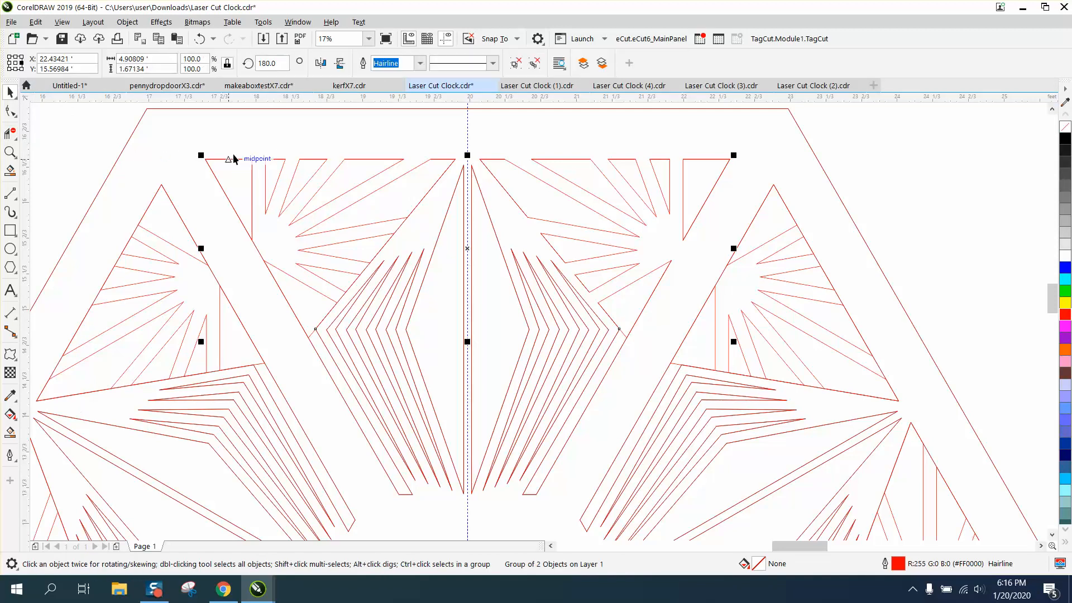
pyautogui.click(127, 21)
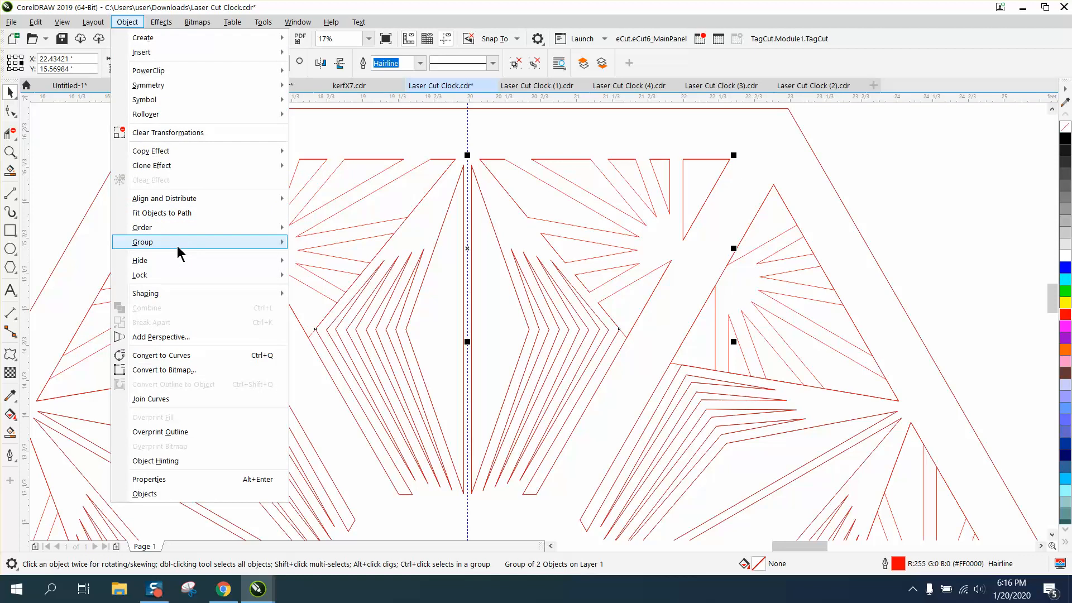
pyautogui.moveTo(178, 246)
pyautogui.click(311, 256)
pyautogui.click(92, 153)
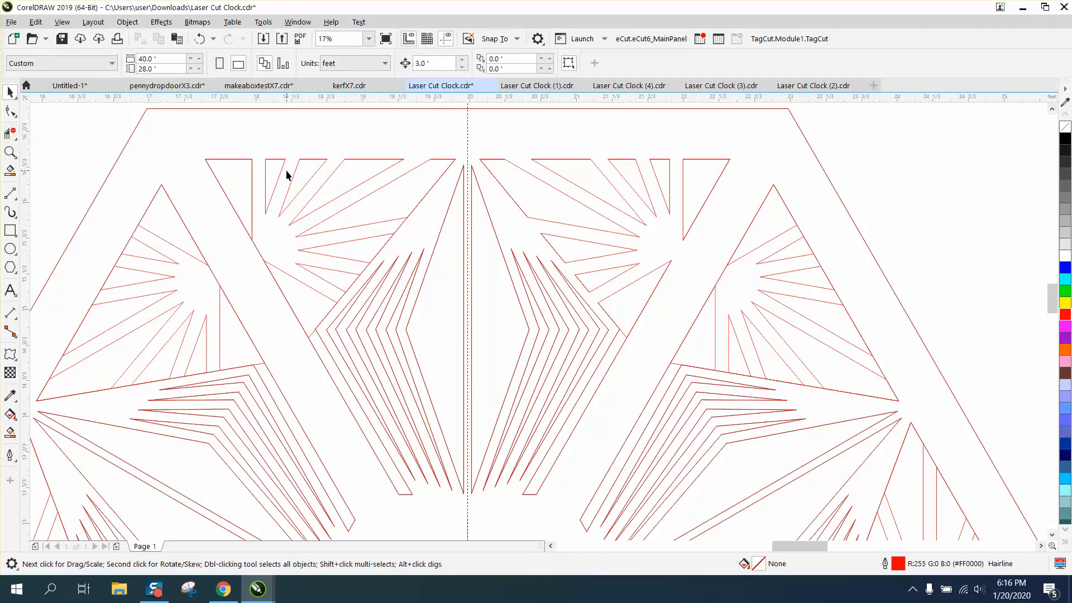
# - Try deleting the slot curve of the triangle left of the guideline, and undo the deletion and the ungrouping
pyautogui.click(282, 168)
pyautogui.press('Delete')
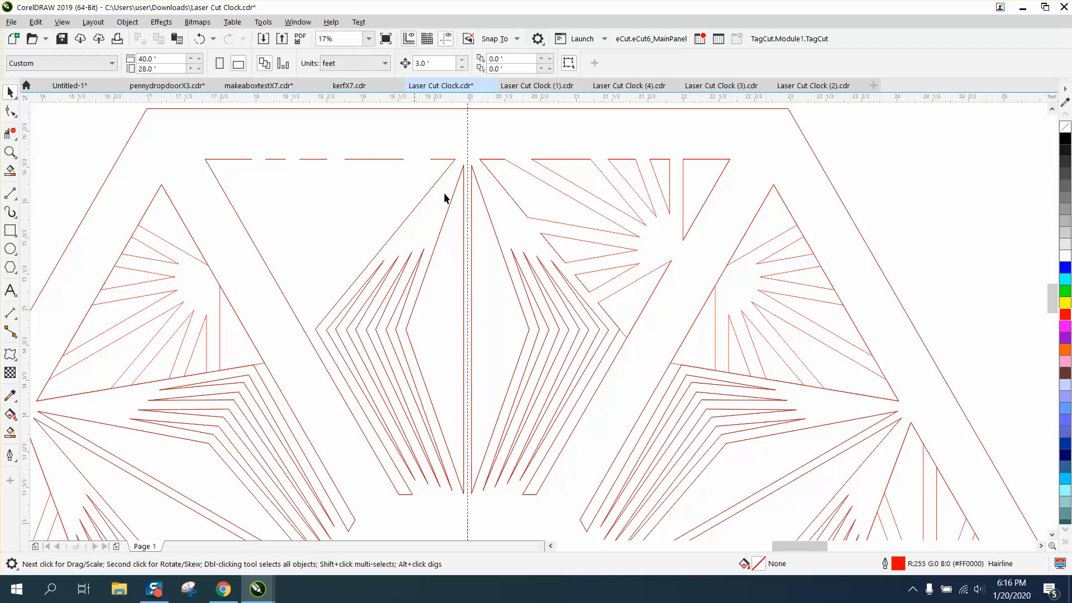
pyautogui.click(200, 38)
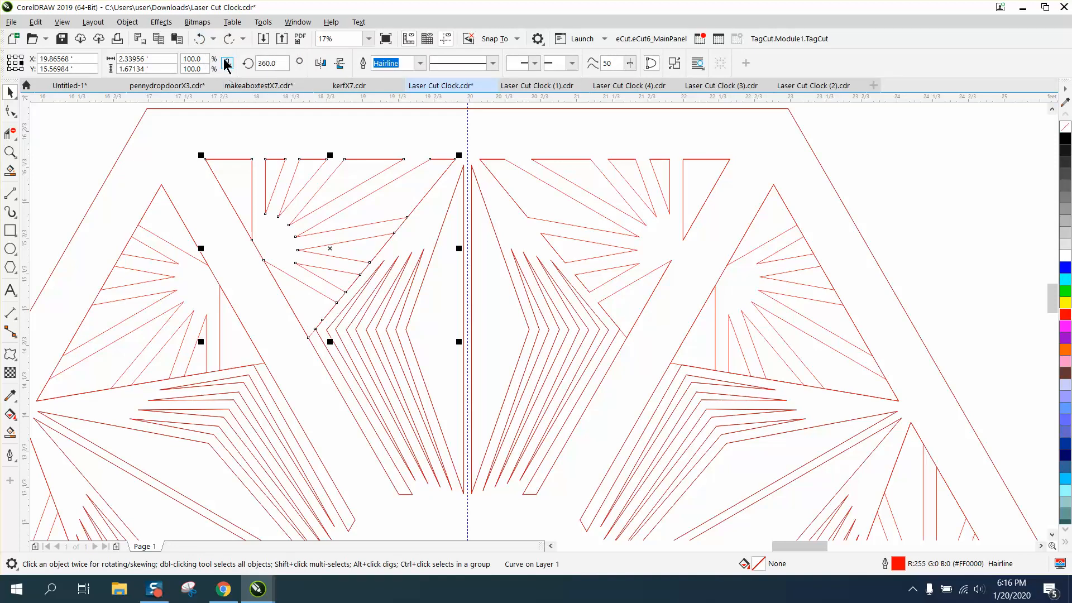
pyautogui.click(204, 39)
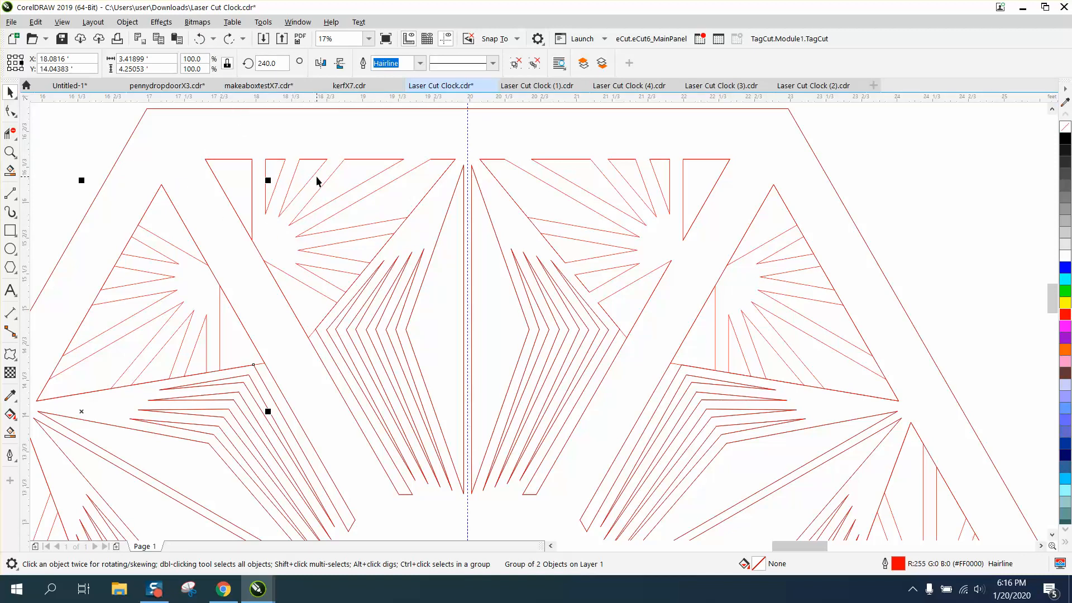
# - Remove the remaining segments closing the slots along the slanted sides of the two upper-edge triangles with Virtual Segment Delete
pyautogui.click(10, 133)
pyautogui.click(400, 225)
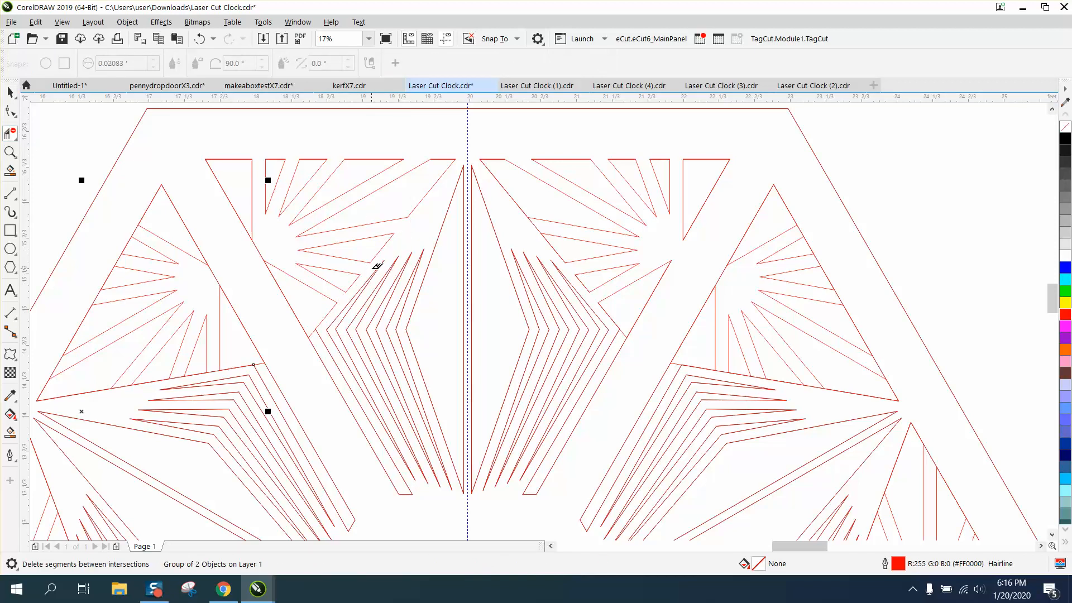
pyautogui.click(259, 248)
pyautogui.click(534, 224)
# - Fill the clock's body black without outline using Smart Fill to inspect the open slots, and undo the fill
pyautogui.scroll(-2, 628, 308)
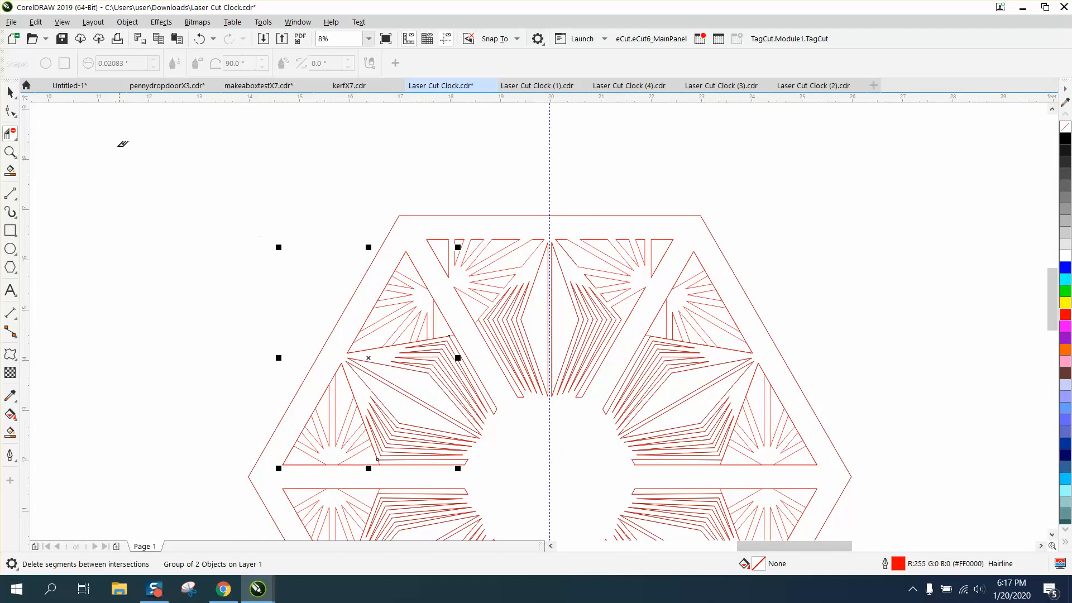
pyautogui.click(10, 170)
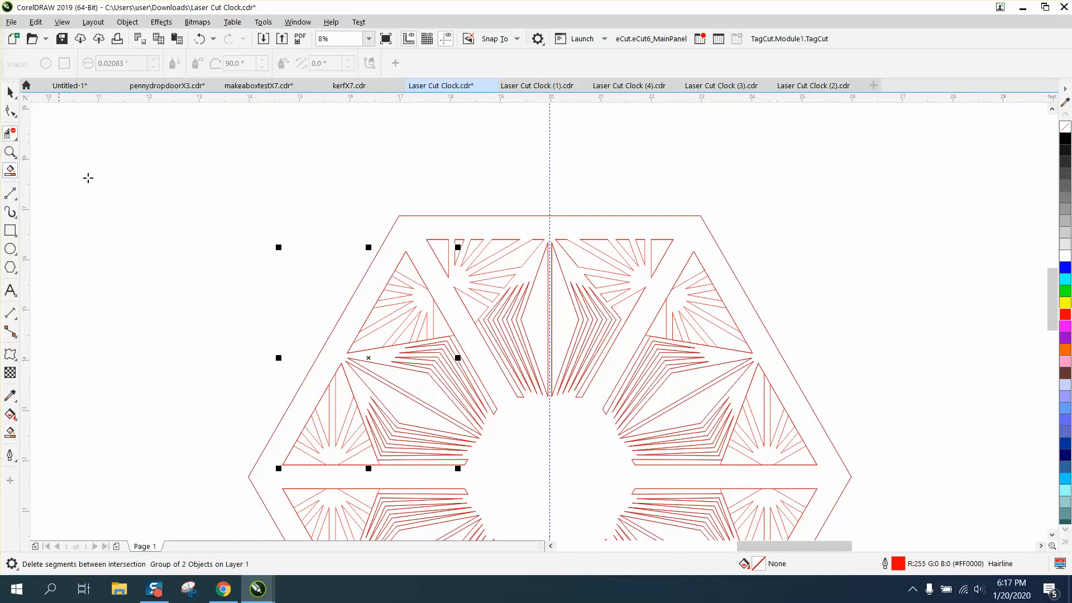
pyautogui.click(406, 225)
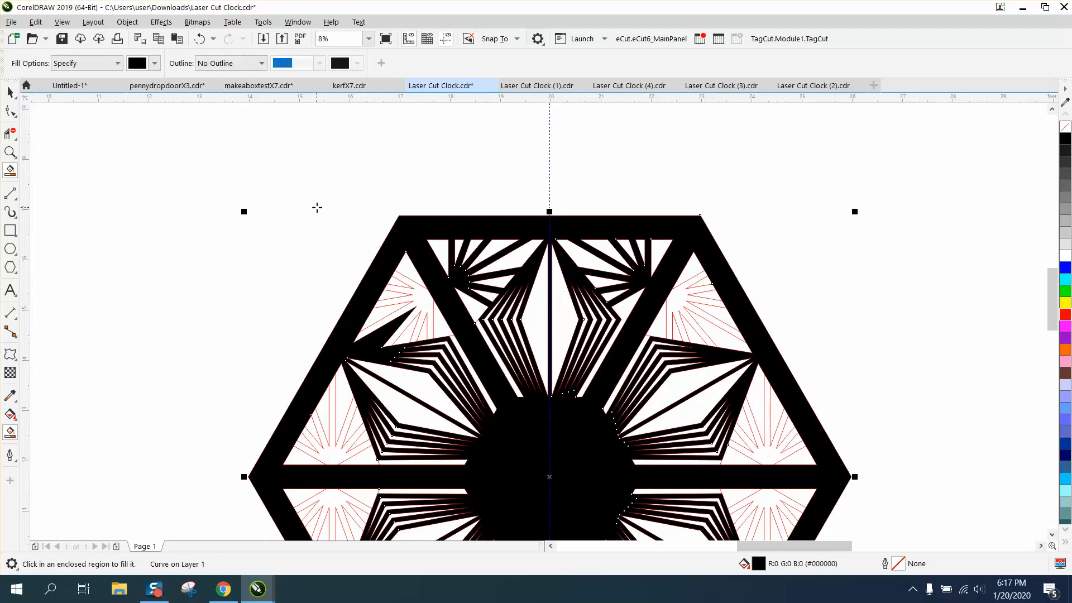
pyautogui.scroll(-2, 304, 194)
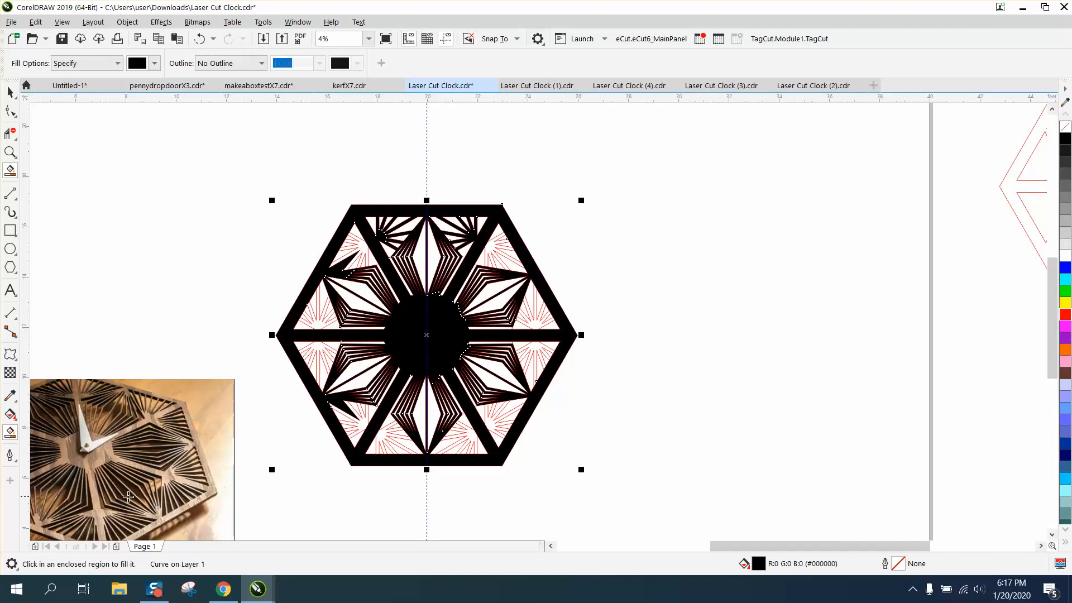
pyautogui.click(10, 152)
pyautogui.moveTo(250, 185); pyautogui.dragTo(595, 311)
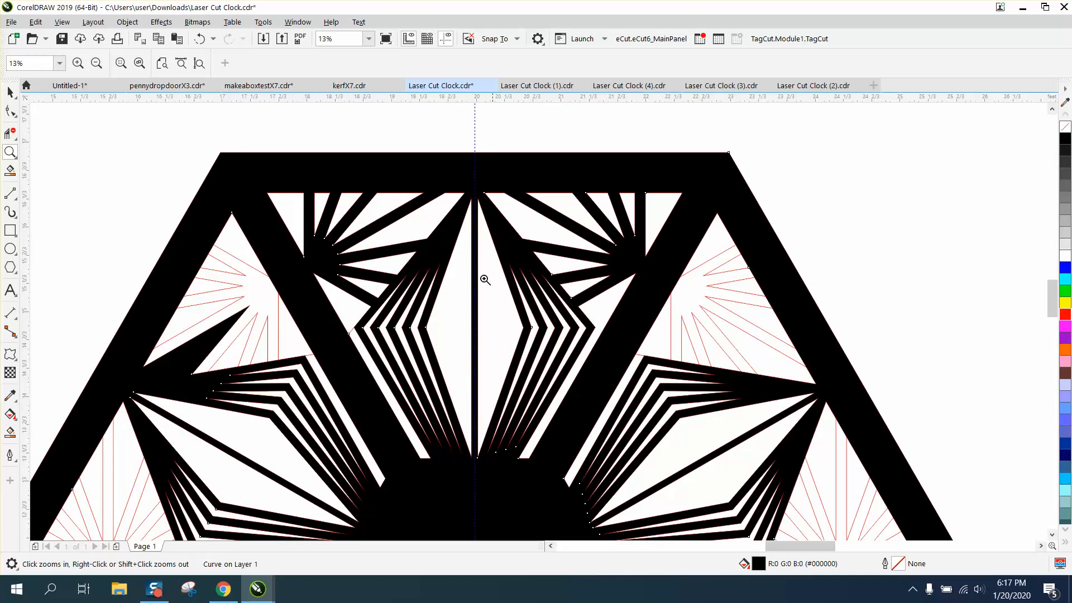
pyautogui.click(194, 39)
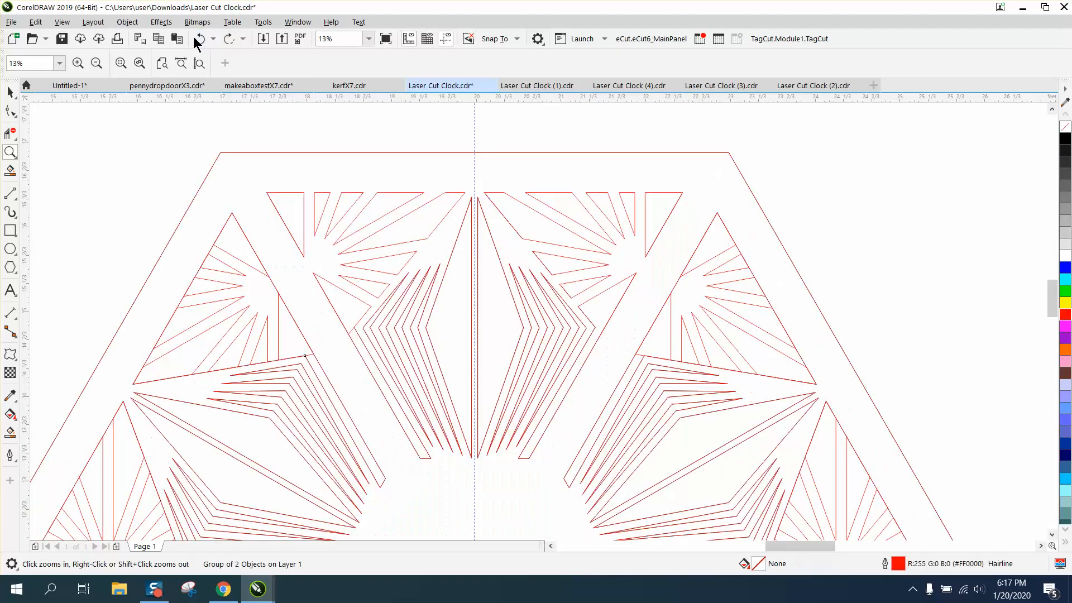
# - Remove the segments closing the slots on all three sides of the slotted triangle along the hexagon's upper-left edge with Virtual Segment Delete
pyautogui.click(10, 134)
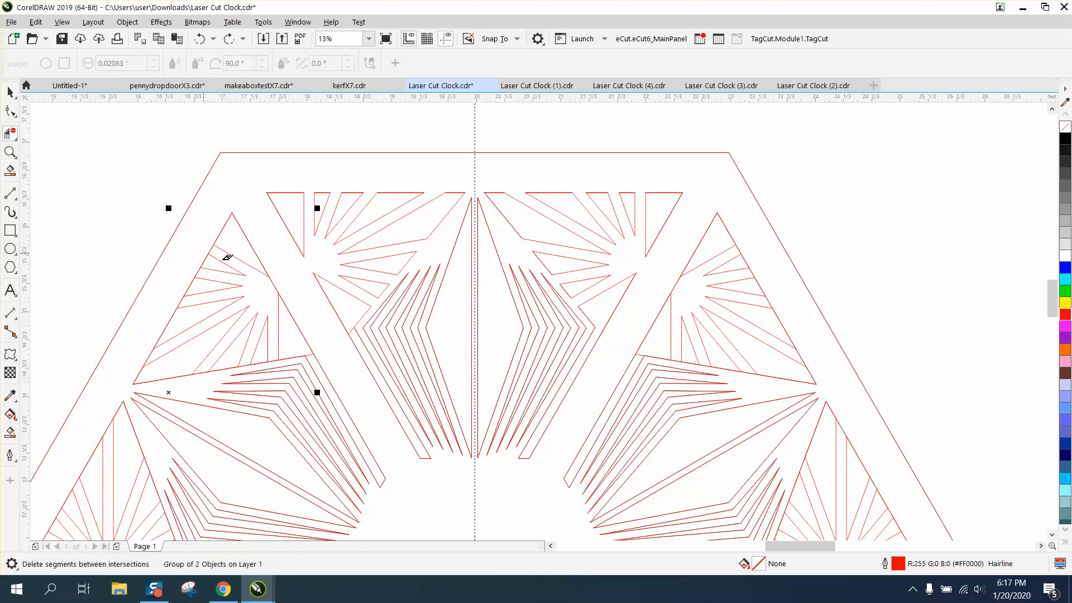
pyautogui.click(274, 283)
pyautogui.click(211, 249)
pyautogui.click(182, 296)
pyautogui.click(152, 351)
pyautogui.click(203, 371)
pyautogui.click(247, 364)
pyautogui.click(273, 360)
pyautogui.click(303, 357)
# - Remove the segments closing the slots on all three sides of the slotted triangle along the hexagon's upper-right edge
pyautogui.click(675, 284)
pyautogui.click(740, 248)
pyautogui.click(752, 271)
pyautogui.click(770, 300)
pyautogui.click(802, 352)
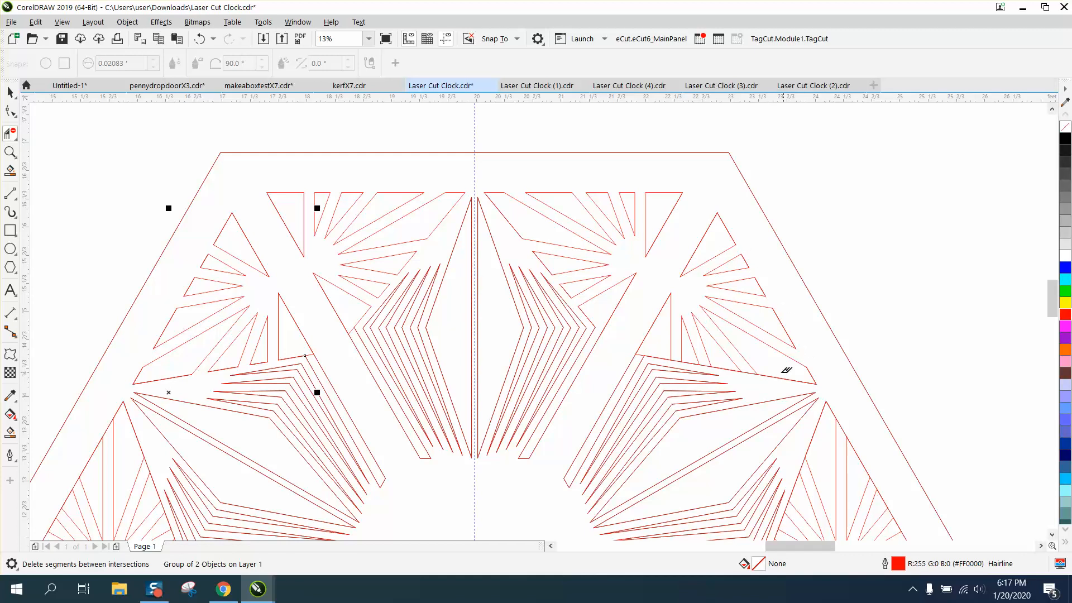
pyautogui.click(752, 370)
# - Fill the clock's connected body with black and no outline using Smart Fill, and inspect the whole hexagon
pyautogui.click(10, 432)
pyautogui.click(220, 210)
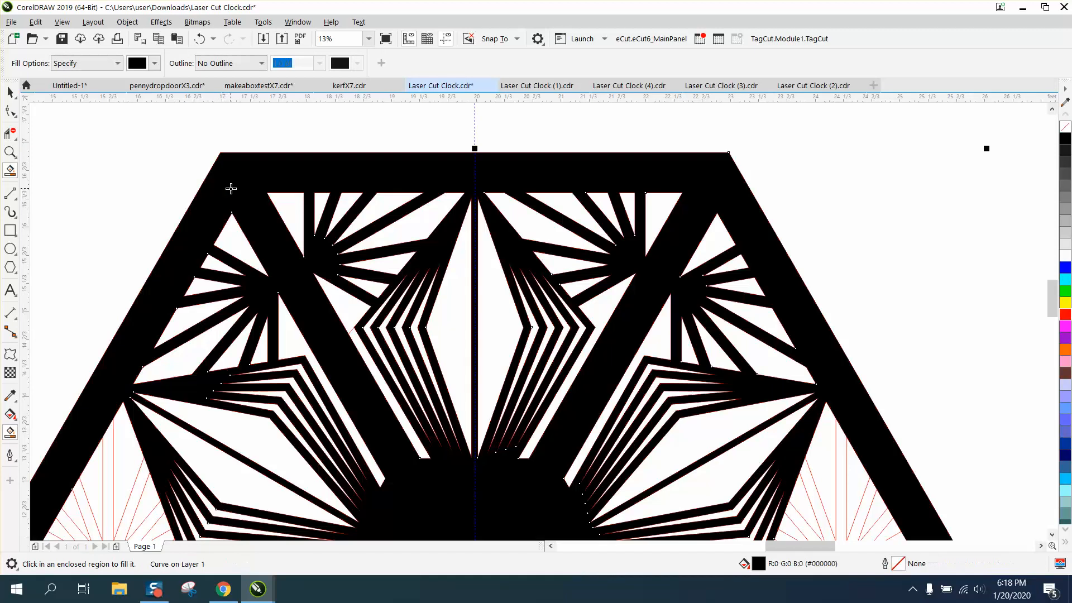
pyautogui.scroll(-2, 455, 232)
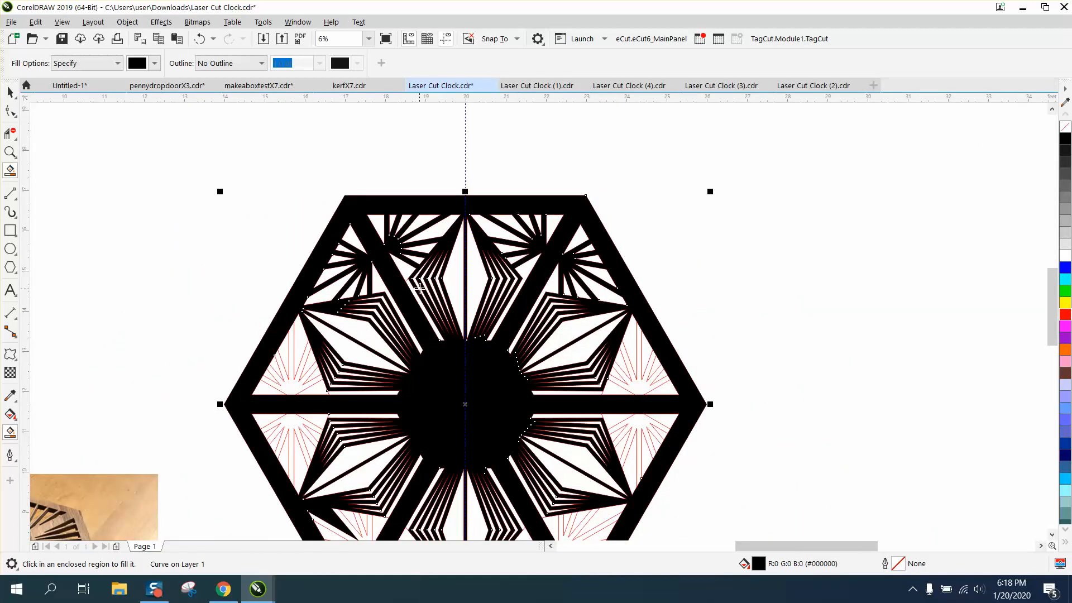
pyautogui.scroll(-1, 413, 292)
pyautogui.click(10, 152)
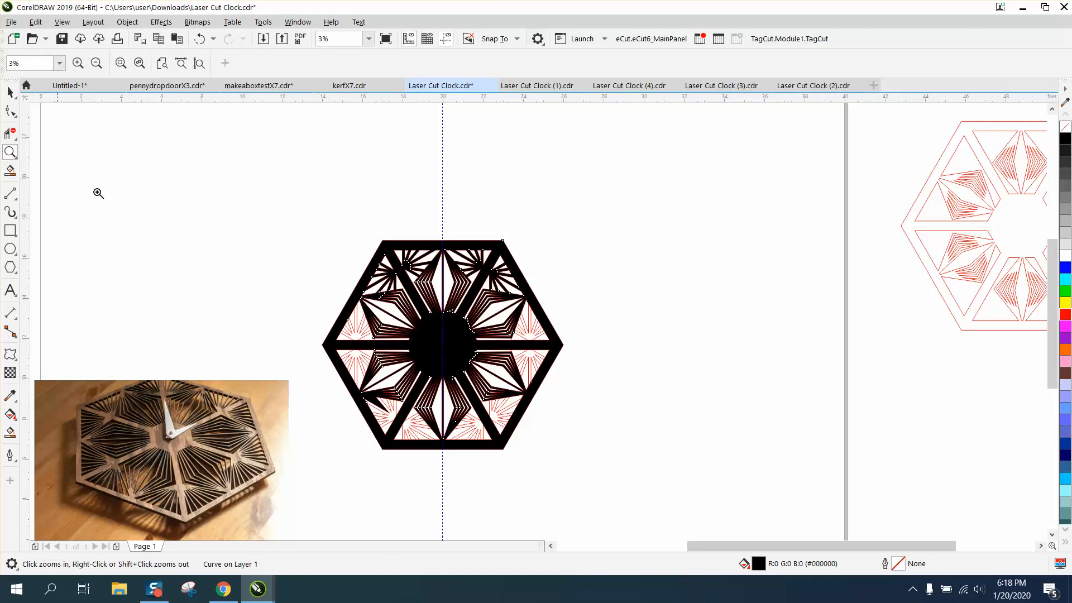
pyautogui.moveTo(292, 220); pyautogui.dragTo(693, 486)
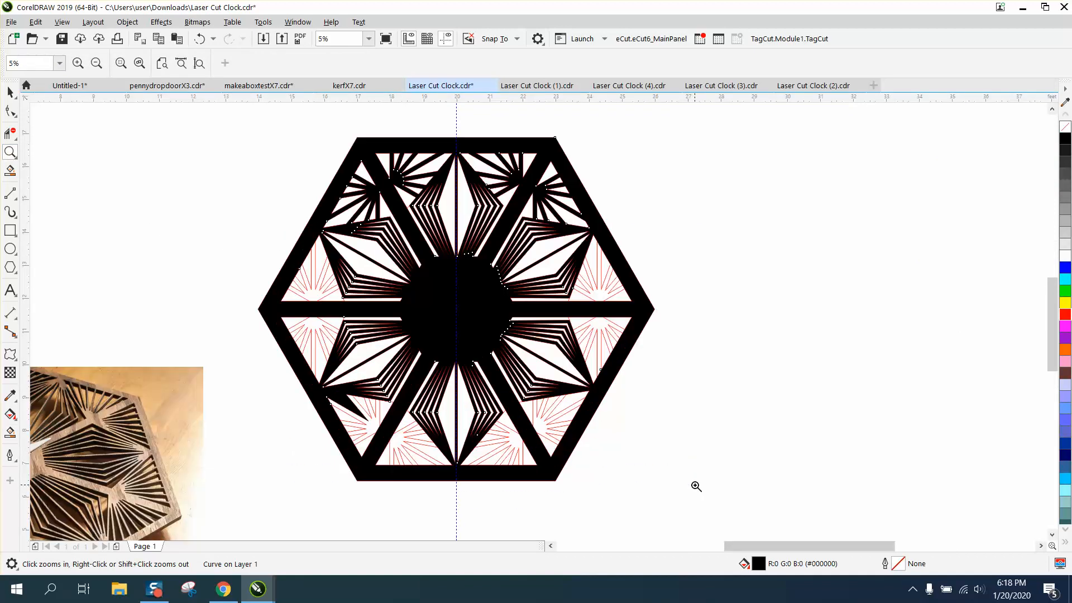